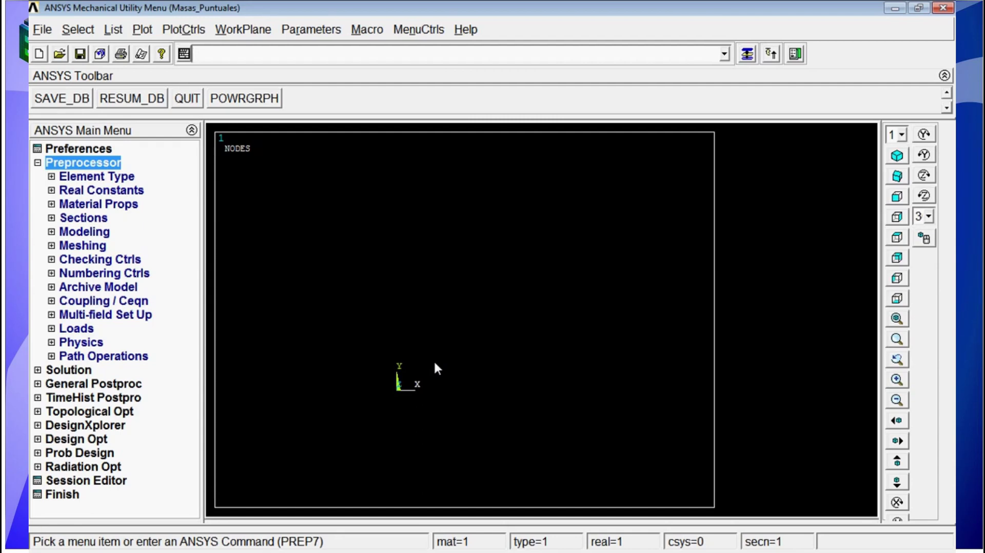
# Define element type 1 as SHELL181
pyautogui.write('et,1')
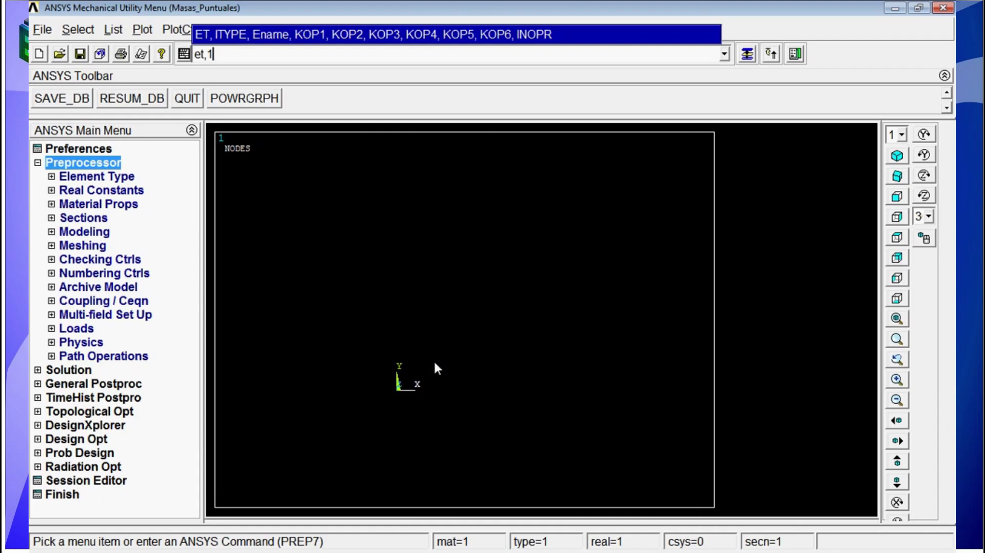
pyautogui.write(',181')
pyautogui.press('Return')
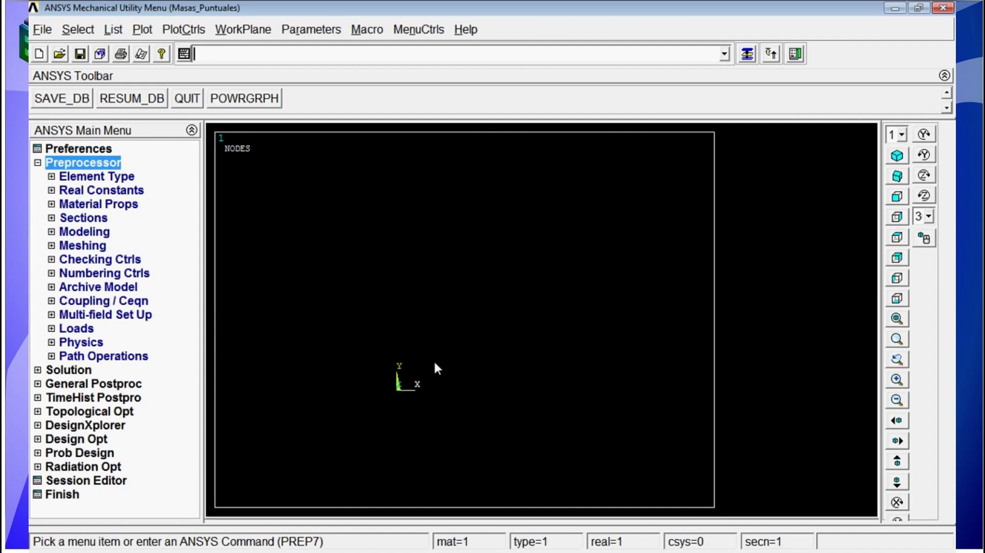
# Define material 1 with a density of 7800, an elastic modulus EX of 2.1e11 and a Poisson's ratio PRXY of 0.3
pyautogui.write('mp')
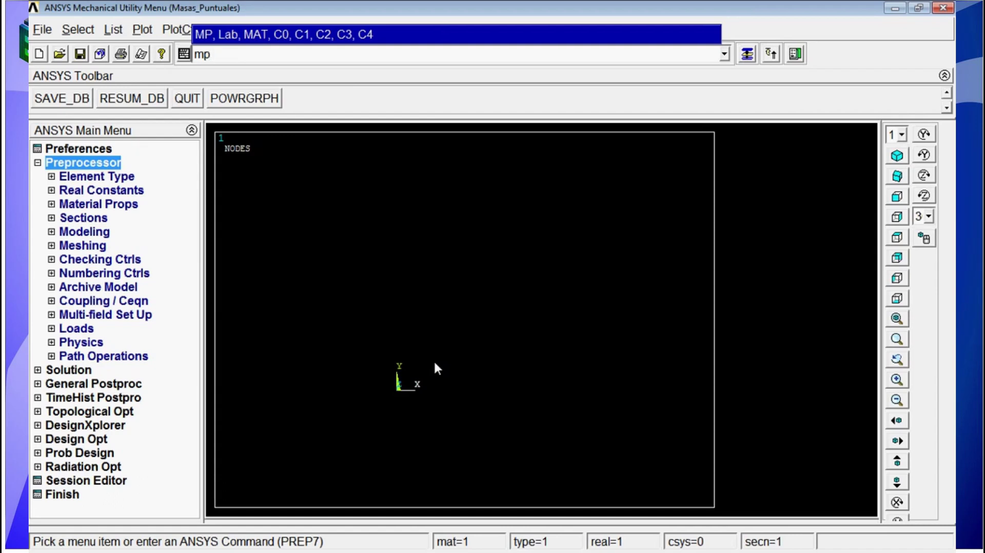
pyautogui.write(',dens,1,7800')
pyautogui.press('Return')
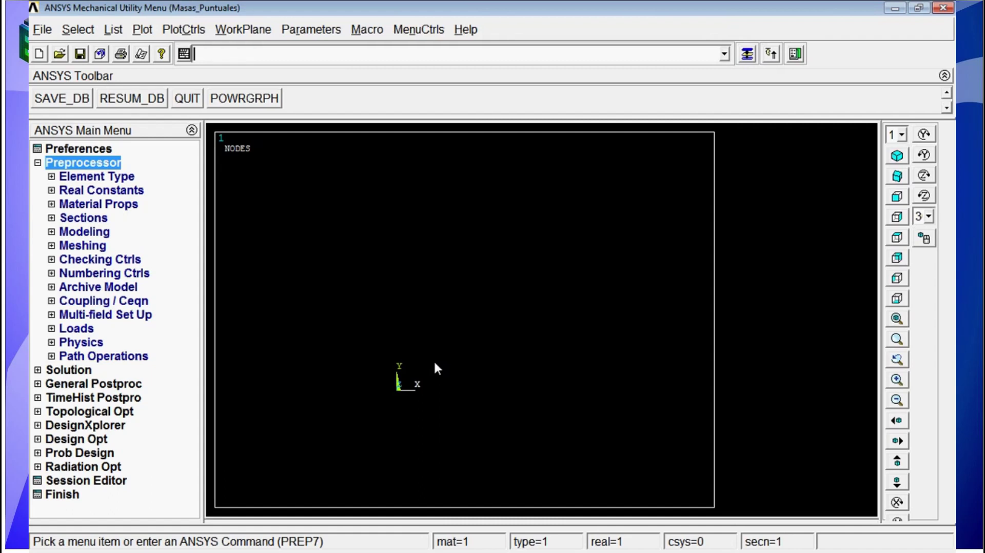
pyautogui.write('mp,')
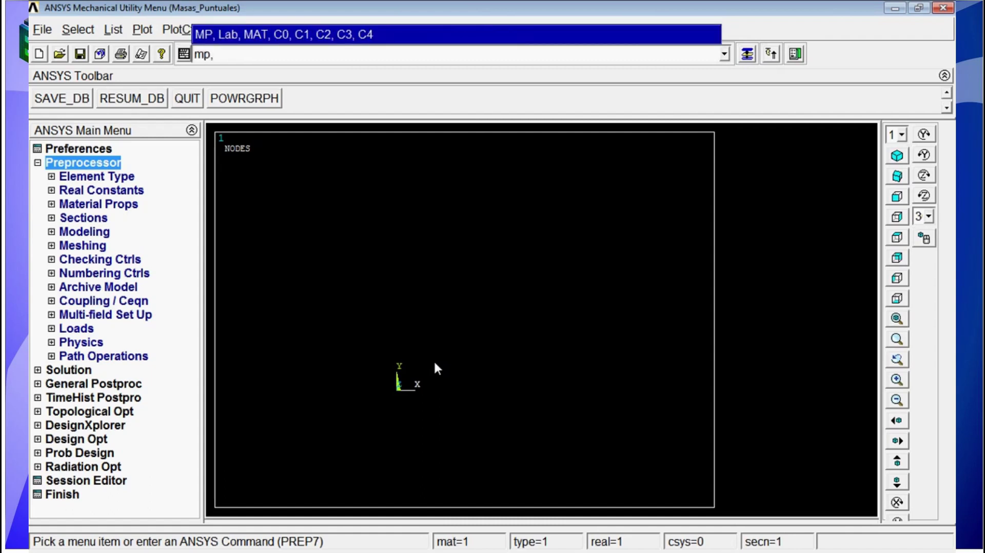
pyautogui.write('ex,1,2.1e11')
pyautogui.press('Return')
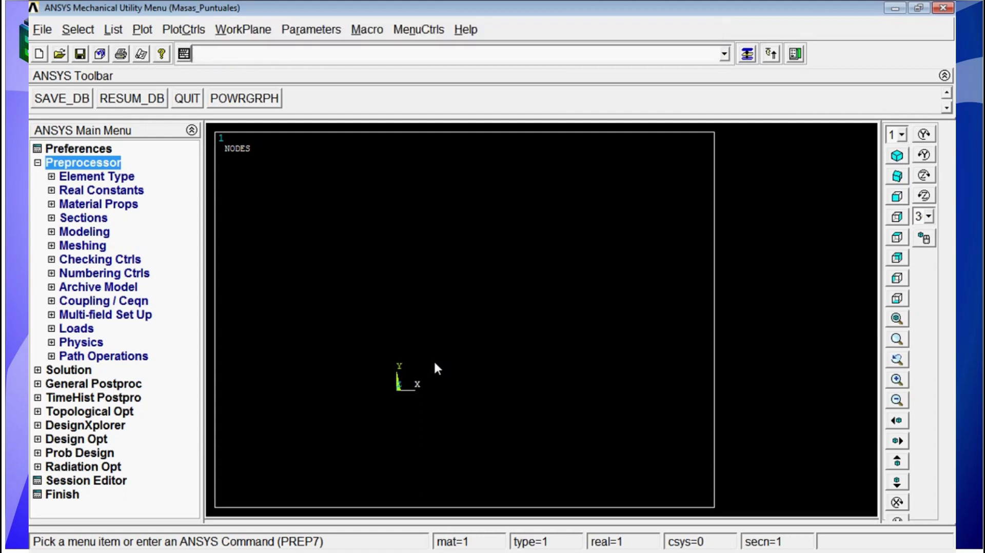
pyautogui.write('mp,p')
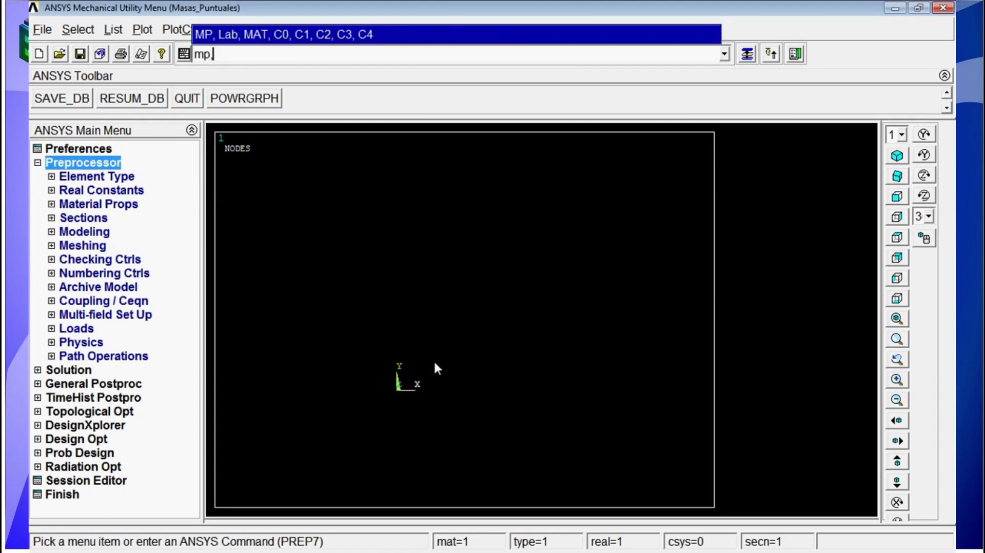
pyautogui.write('rxy,1,0.3')
pyautogui.press('Return')
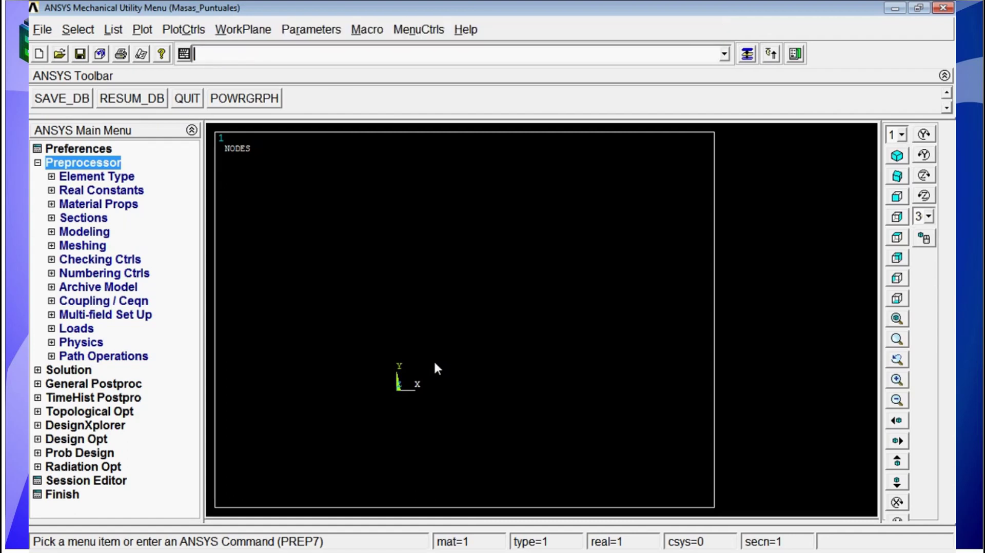
# Check the list of defined element types in the preprocessor
pyautogui.click(96, 176)
pyautogui.click(111, 190)
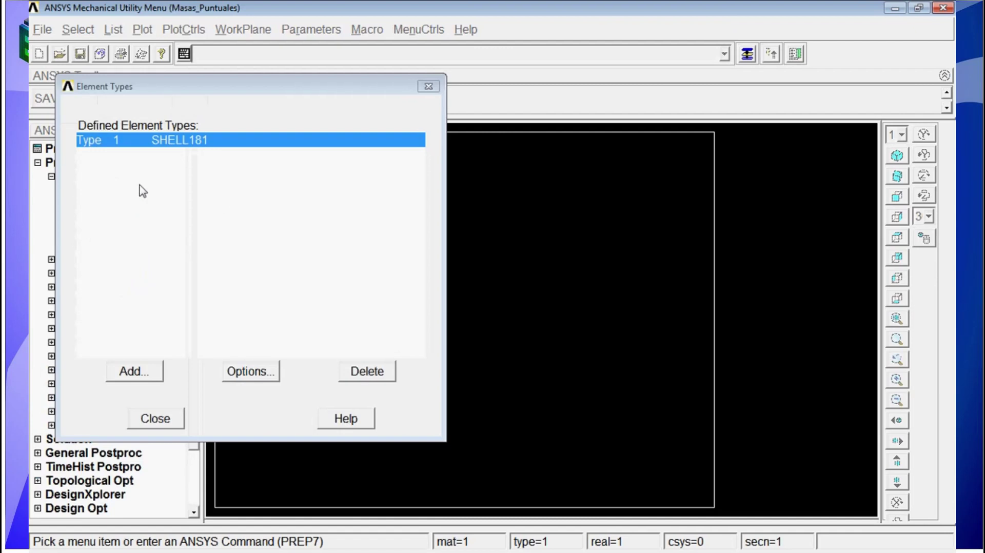
pyautogui.click(156, 418)
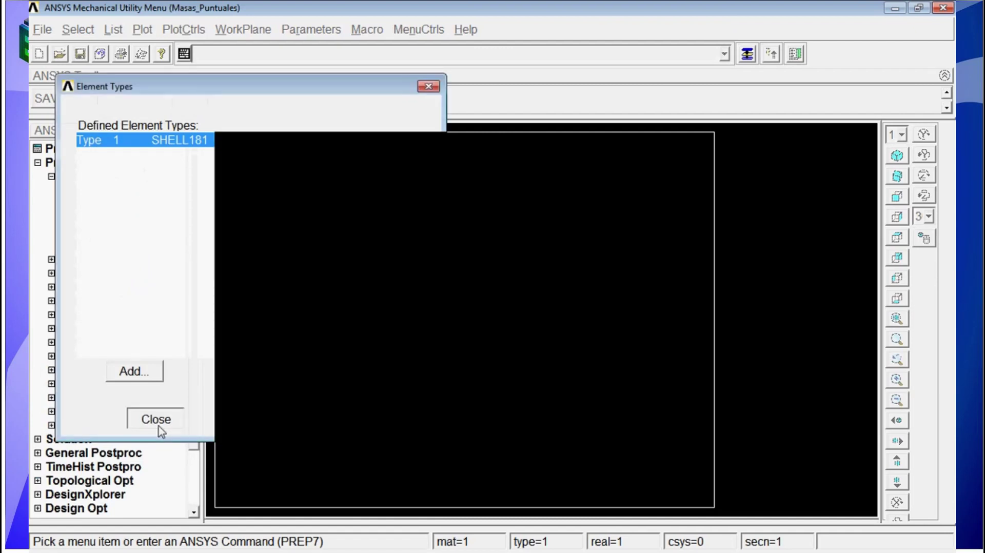
# Review the density and linear isotropic properties stored in material model number 1
pyautogui.click(97, 279)
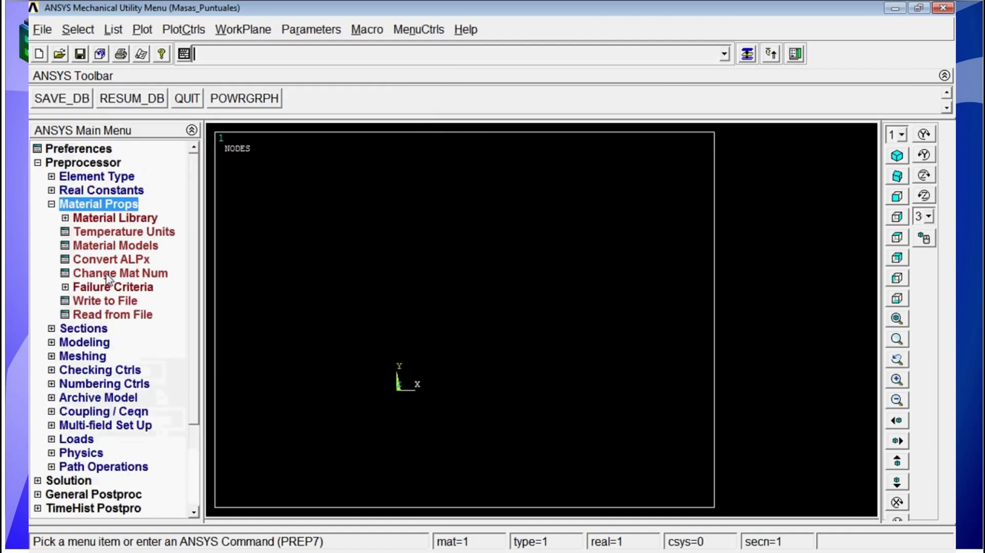
pyautogui.click(115, 245)
pyautogui.doubleClick(318, 246)
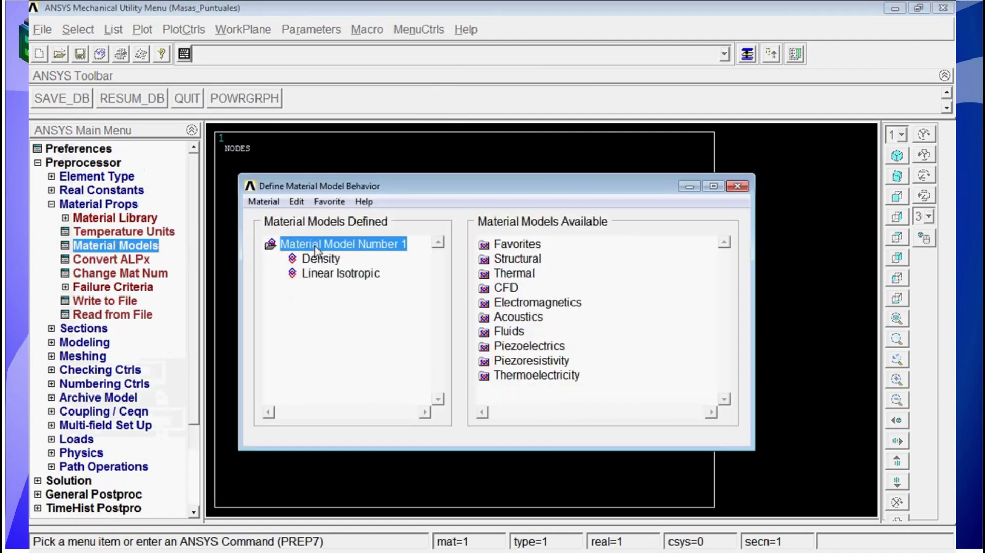
pyautogui.doubleClick(314, 259)
pyautogui.click(575, 453)
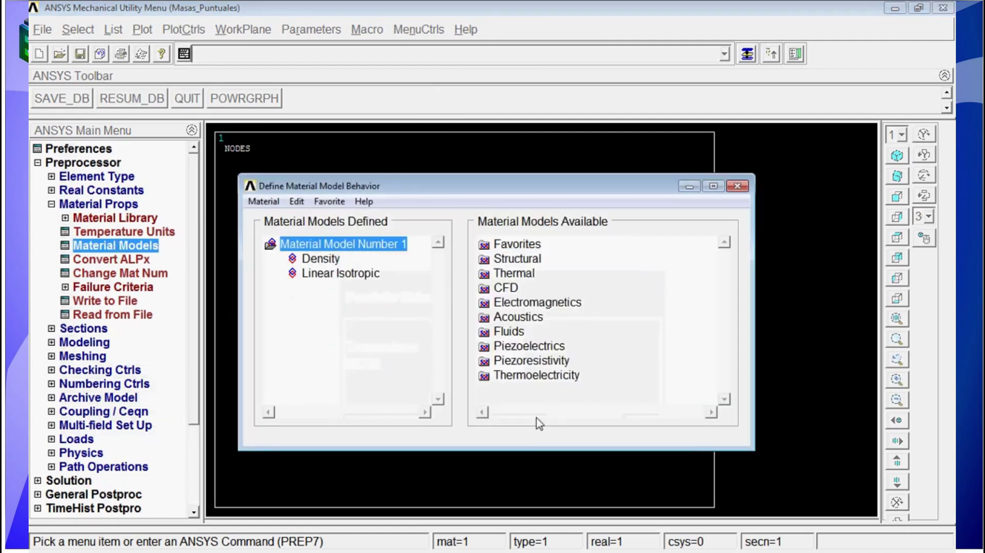
pyautogui.doubleClick(342, 276)
pyautogui.click(573, 460)
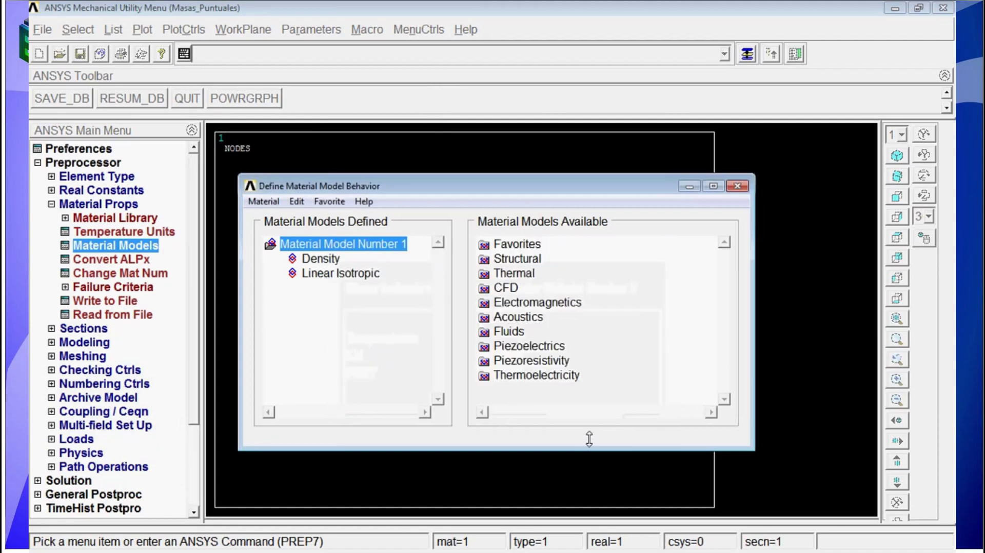
pyautogui.click(737, 186)
pyautogui.click(52, 204)
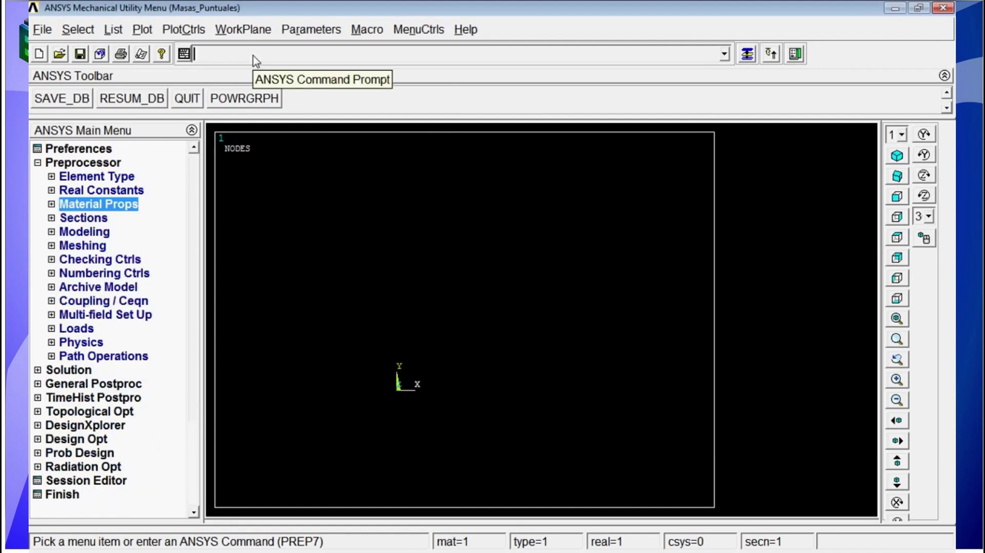
# Create shell section 1 named placa with a thickness of 3/1000
pyautogui.write('secty')
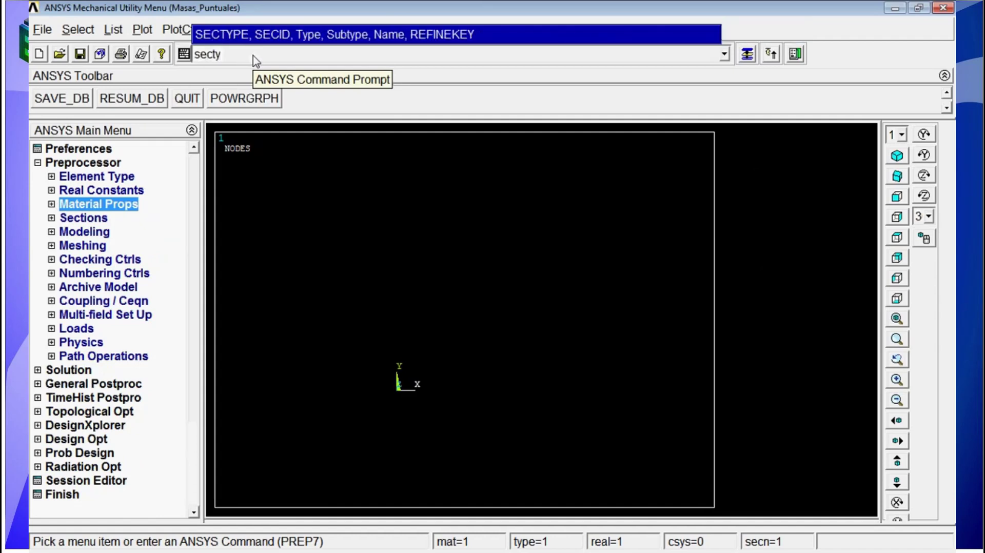
pyautogui.write('pe,1,shell,,')
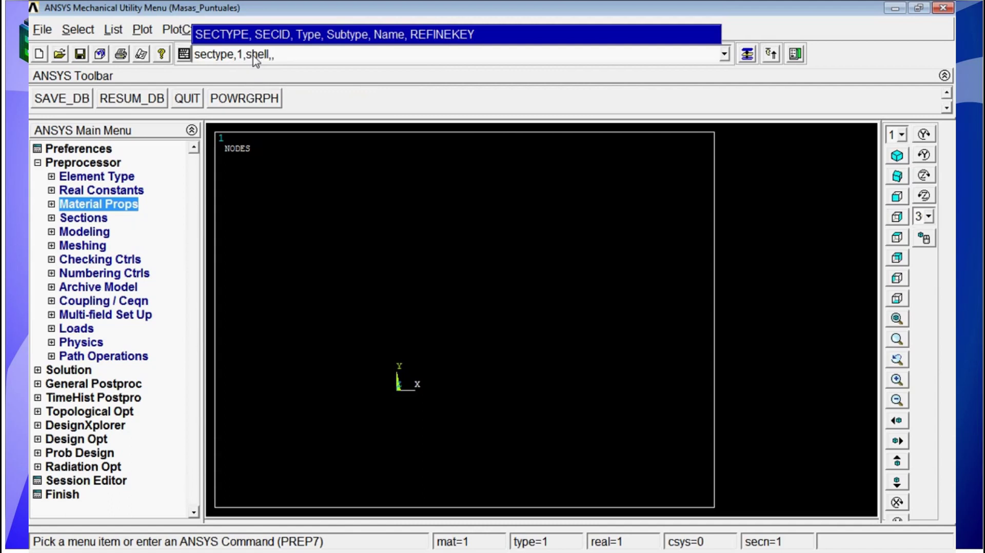
pyautogui.write('placa')
pyautogui.press('Return')
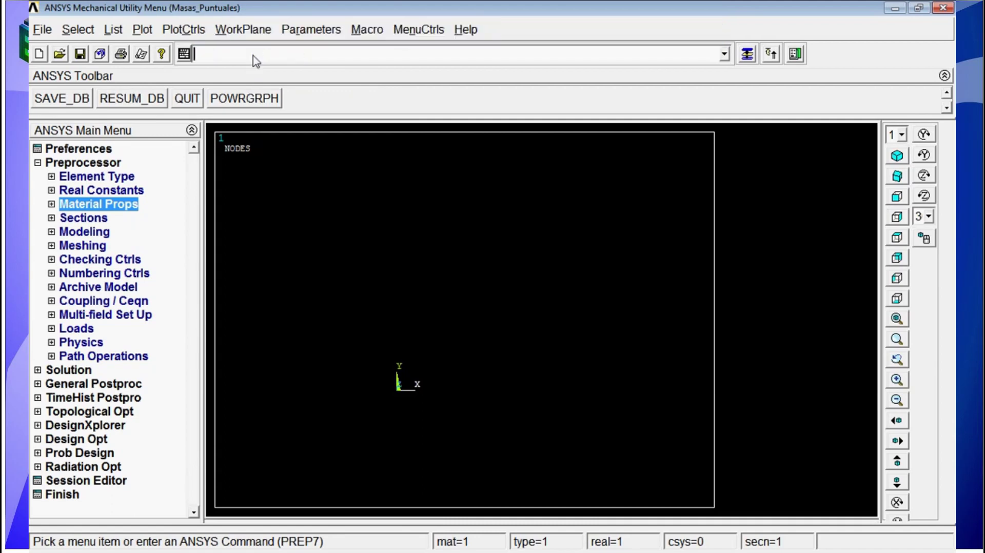
pyautogui.write('secdat')
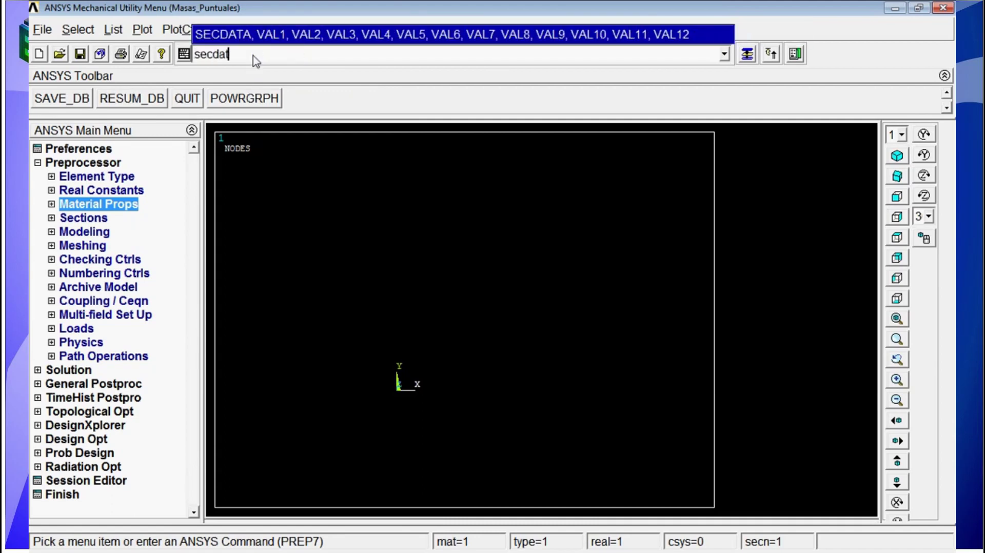
pyautogui.write('a,3/1000')
pyautogui.press('Return')
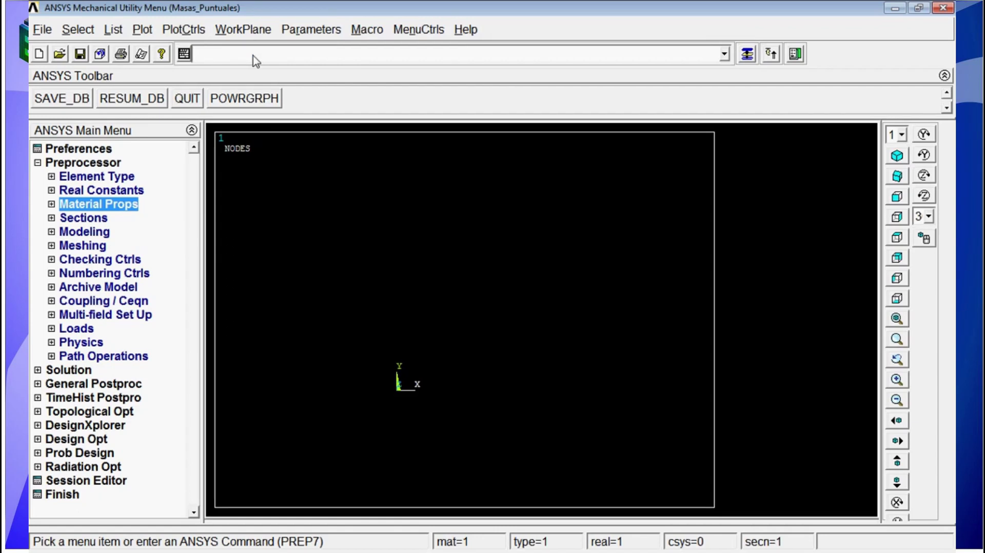
# Create a rectangular area spanning 0 to 100/1000 in both X and Y
pyautogui.write('rect')
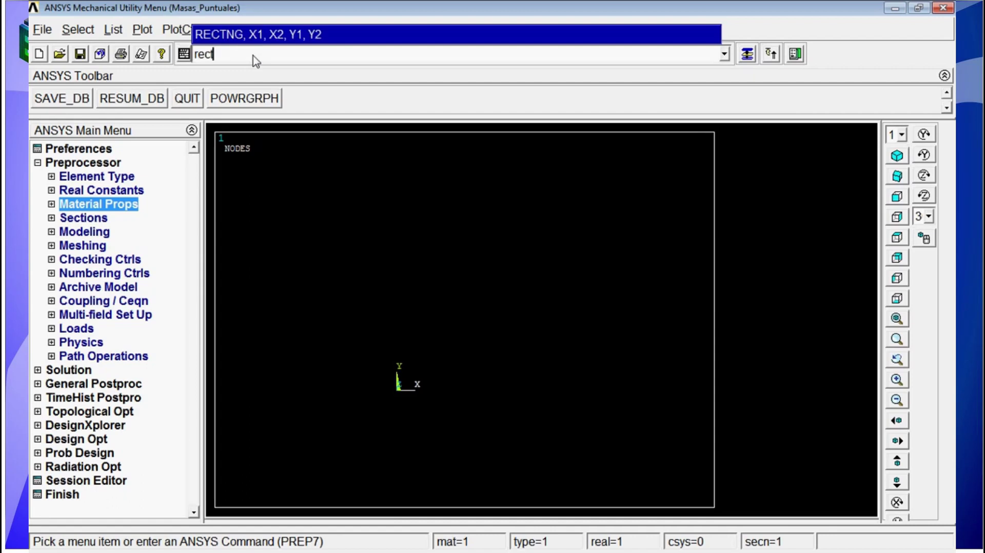
pyautogui.write('ng,')
pyautogui.write('0,100/1000,0,100/')
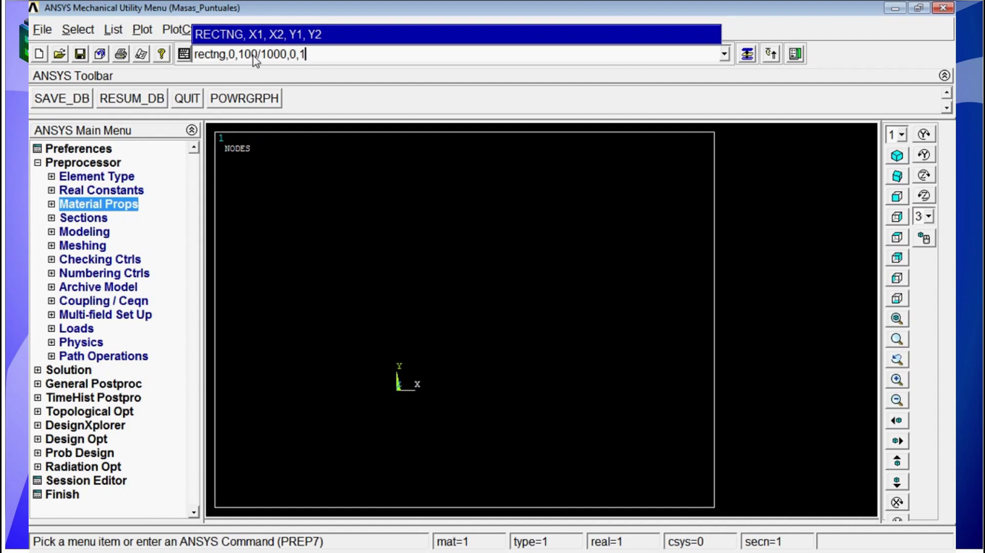
pyautogui.write('1000')
pyautogui.press('Return')
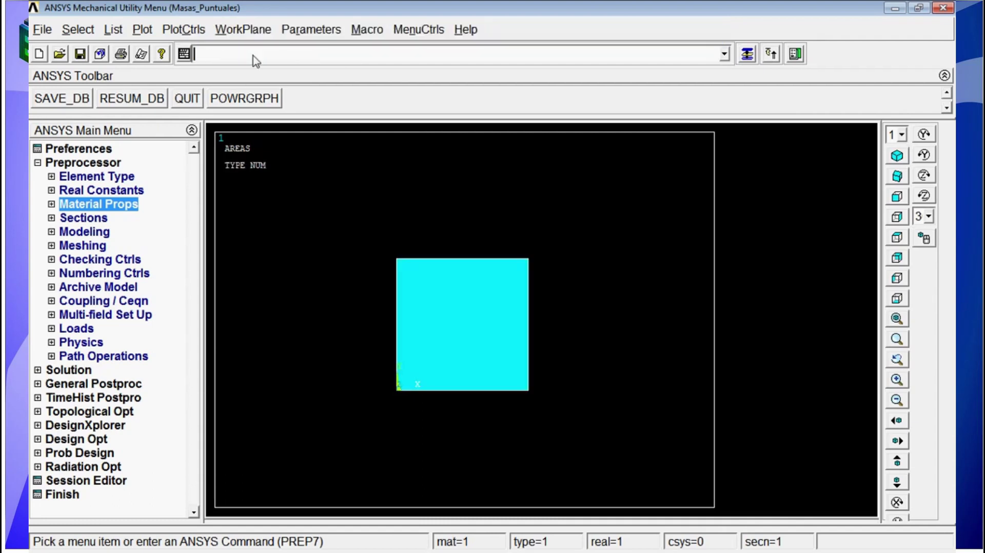
# Assign material 1, element type 1 and section 1 to the rectangular area
pyautogui.keyDown('ctrl'); pyautogui.moveTo(455, 333); pyautogui.dragTo(466, 220, button='right'); pyautogui.keyUp('ctrl')
pyautogui.moveTo(489, 346)
pyautogui.keyDown('ctrl'); pyautogui.mouseDown(button='right')
pyautogui.moveTo(499, 290)
pyautogui.moveTo(568, 321)
pyautogui.mouseUp(button='right'); pyautogui.keyUp('ctrl')
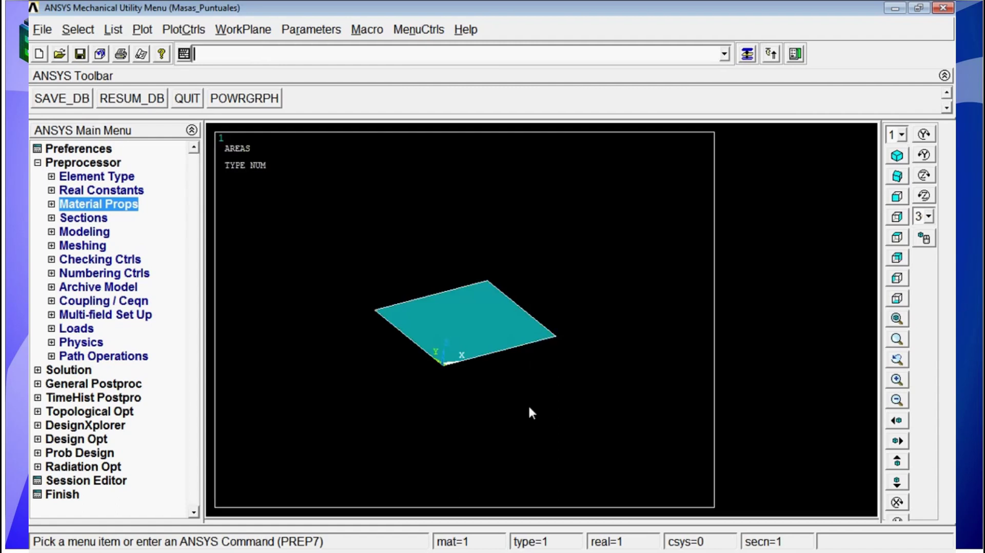
pyautogui.write('aatt,1')
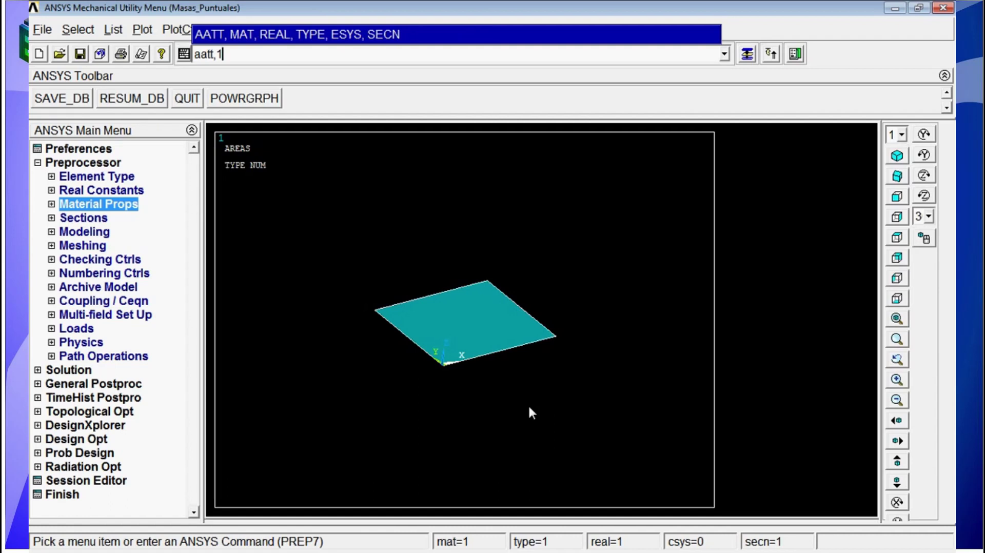
pyautogui.write(',,11')
pyautogui.press('BackSpace')
pyautogui.write(',,1')
pyautogui.press('Return')
# List the selected areas to check the attributes assigned to the plate
pyautogui.write('alist')
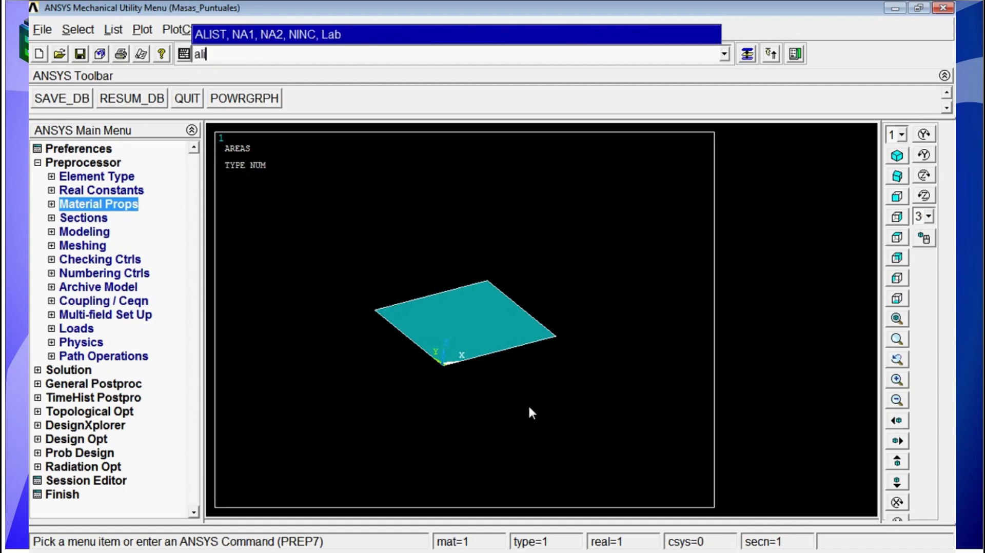
pyautogui.press('Return')
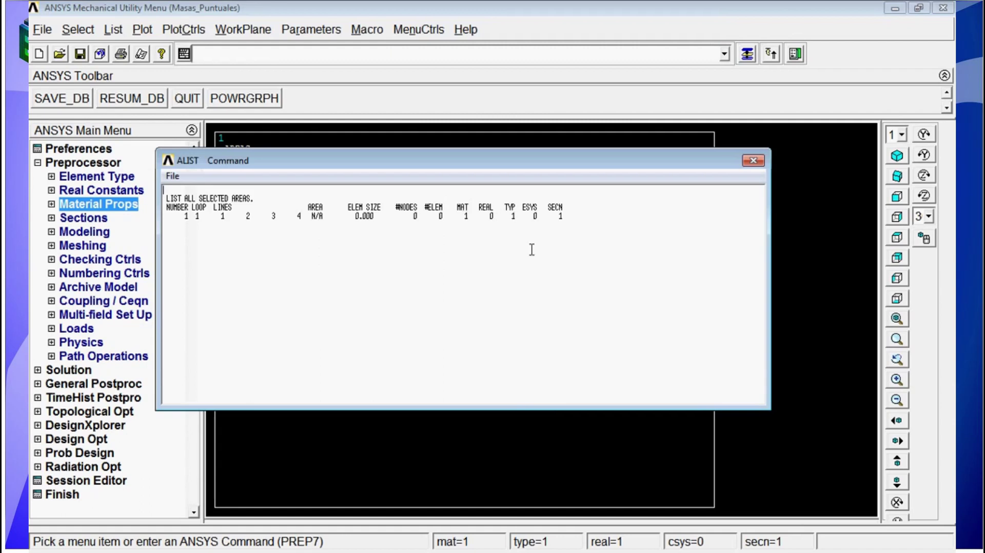
pyautogui.click(753, 160)
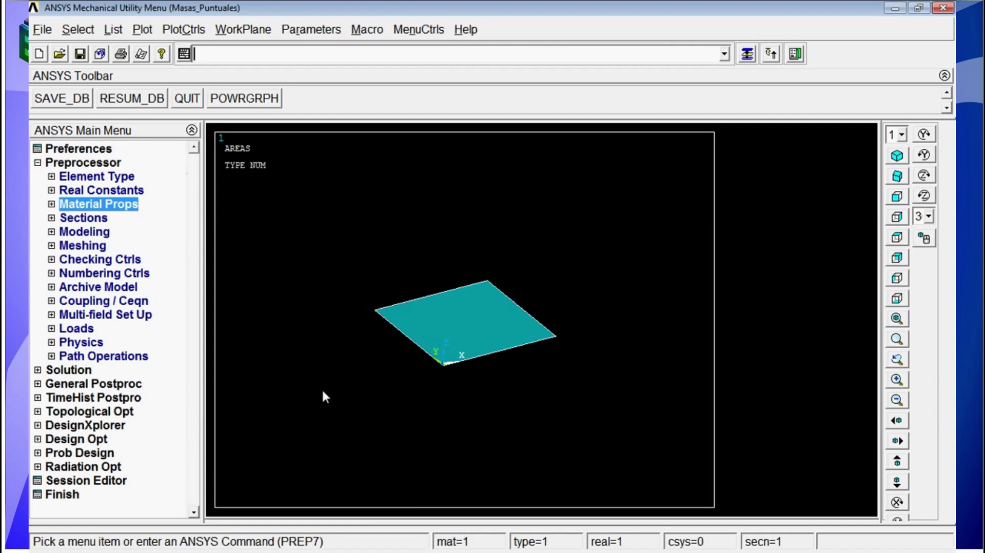
# Mesh all areas with an element size of 0.1 and plot the elements
pyautogui.write('esize')
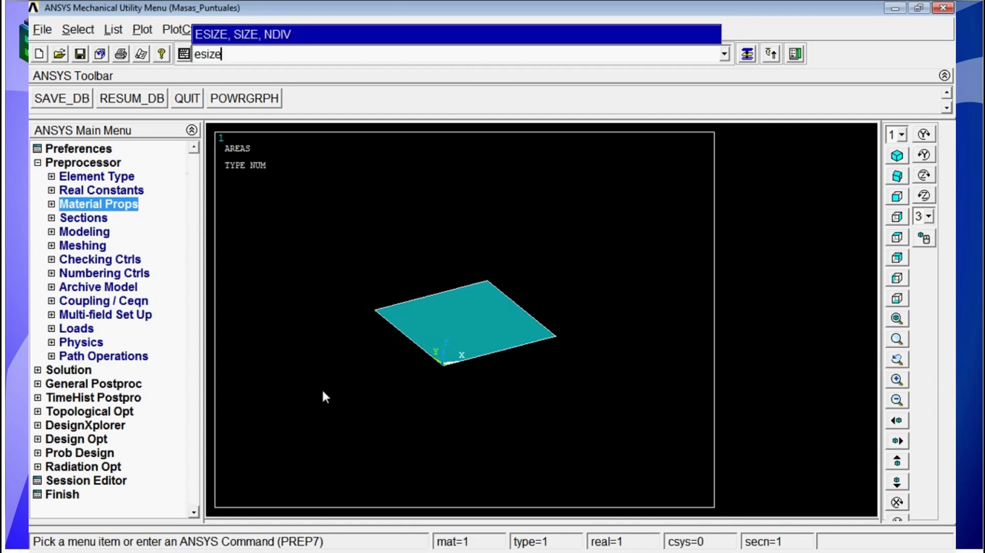
pyautogui.write(',0.1')
pyautogui.press('Return')
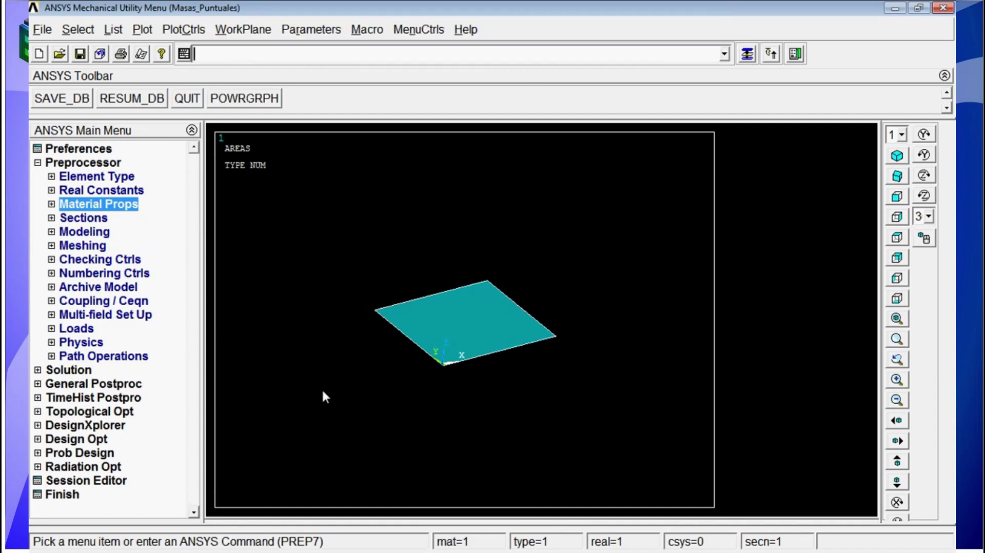
pyautogui.write('am')
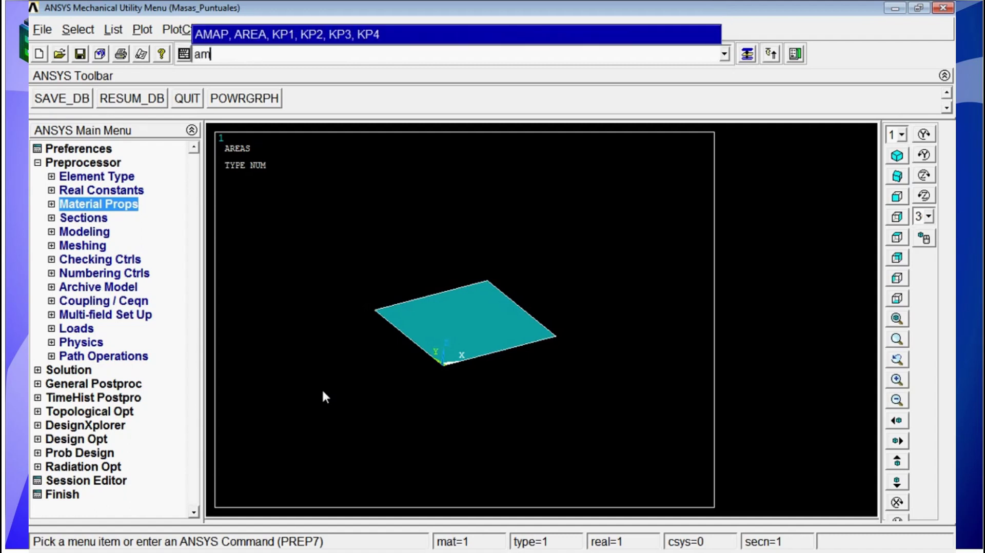
pyautogui.write('esh,all')
pyautogui.press('Return')
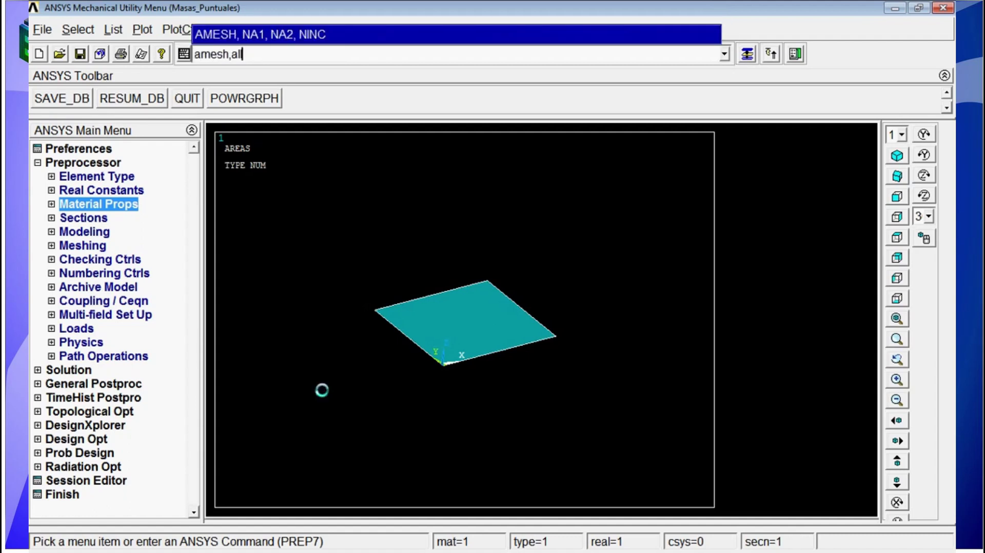
pyautogui.write('eplot')
pyautogui.press('Return')
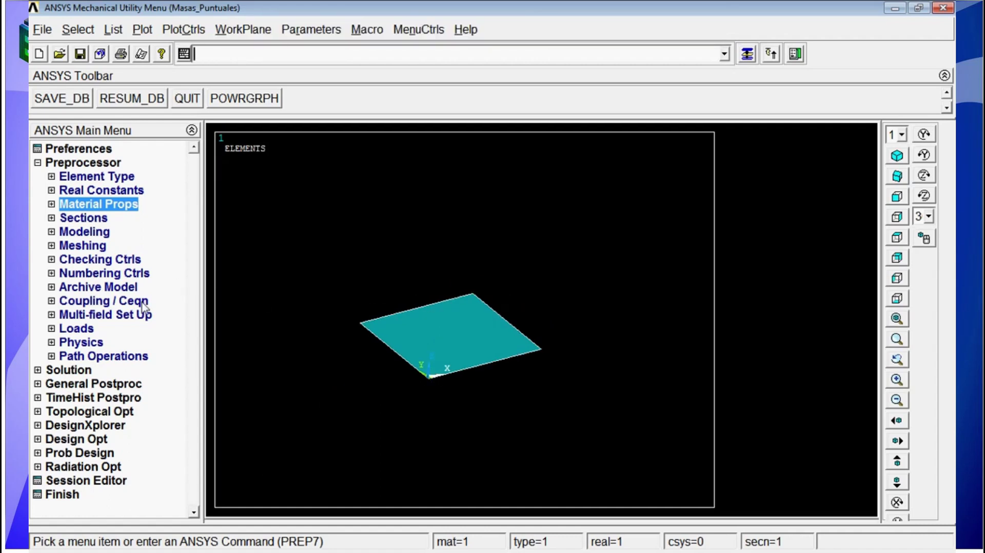
# Set the global element edge length to 100/1000 in the MeshTool's size controls
pyautogui.click(81, 246)
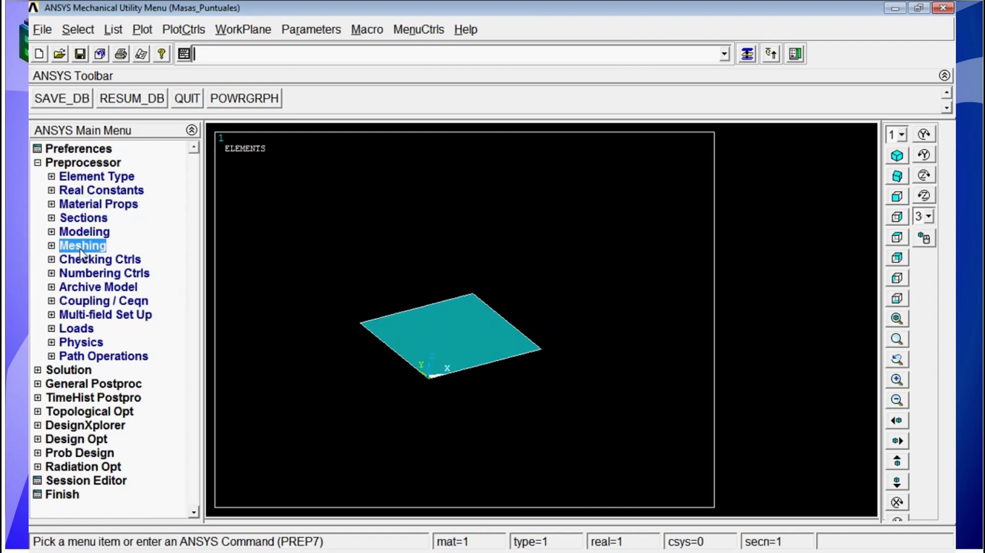
pyautogui.click(102, 260)
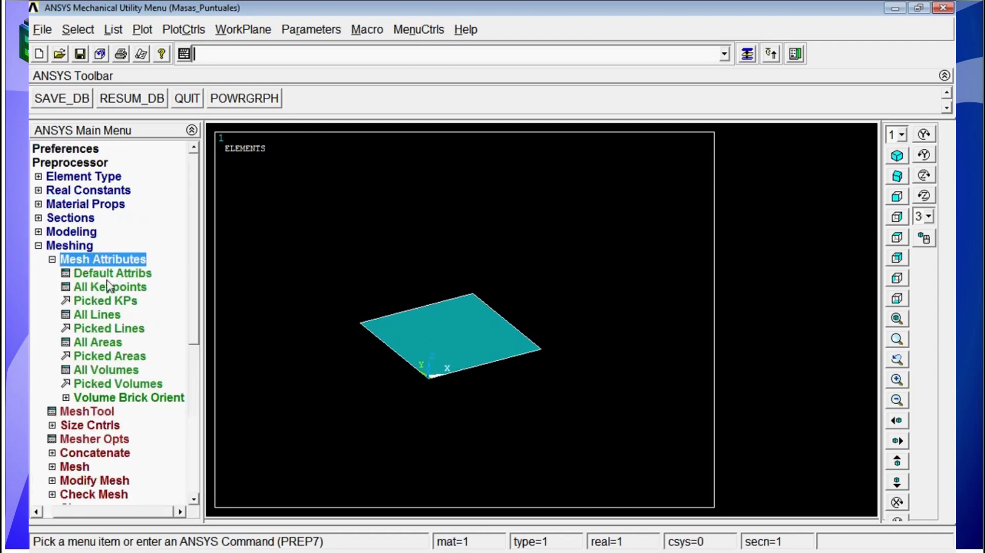
pyautogui.click(86, 411)
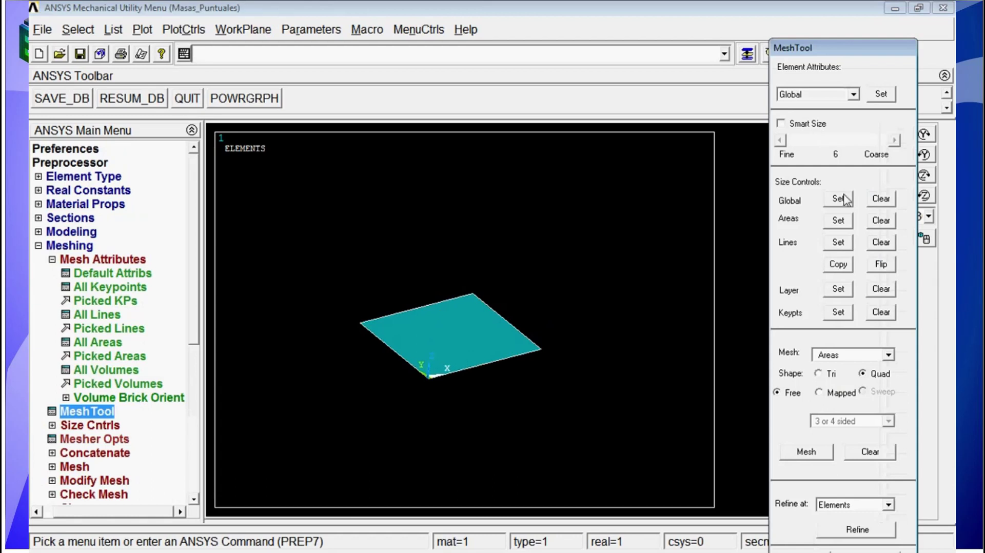
pyautogui.click(837, 199)
pyautogui.moveTo(490, 264); pyautogui.dragTo(465, 261)
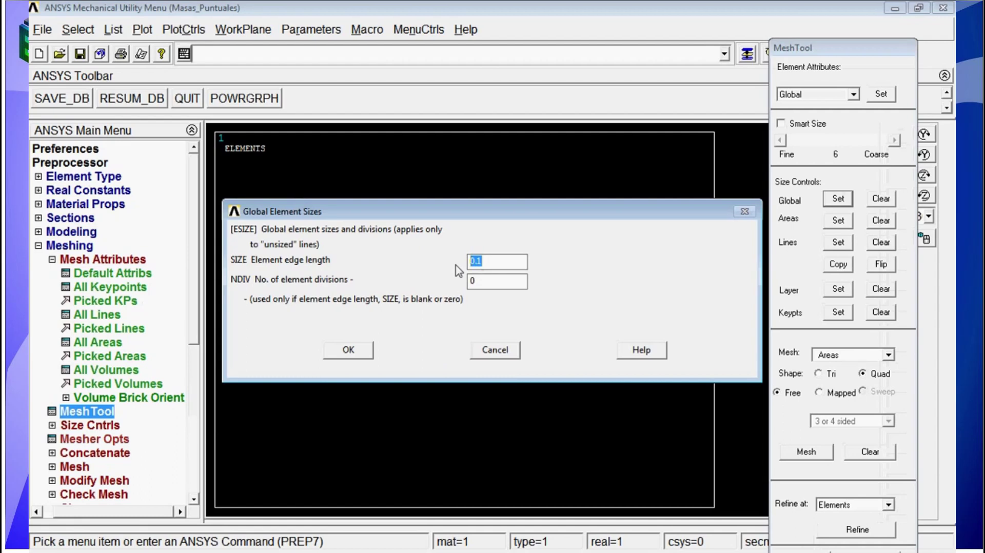
pyautogui.moveTo(463, 211); pyautogui.dragTo(437, 229)
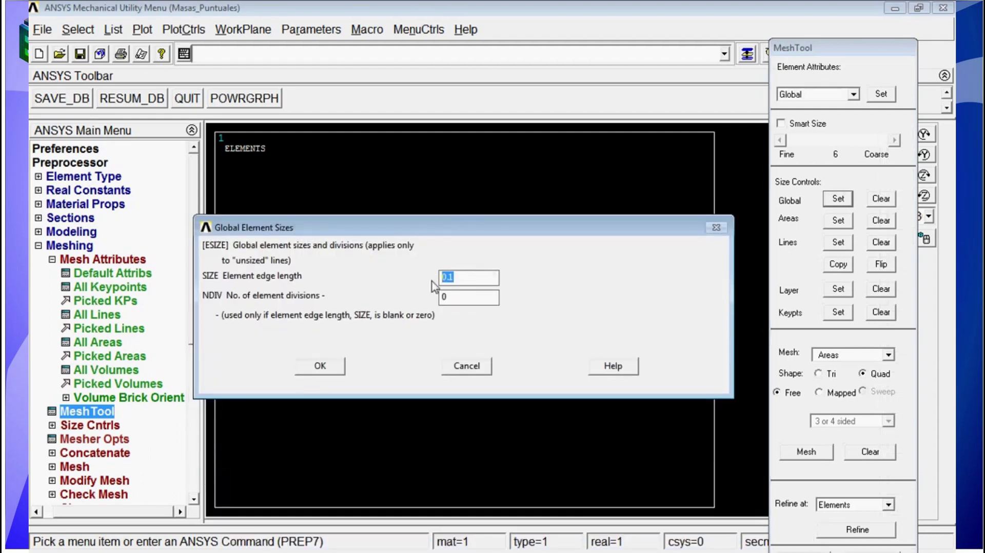
pyautogui.write('100/1000')
pyautogui.press('Return')
# Remesh the plate area, accepting replacement of its existing mesh, and plot the elements
pyautogui.click(806, 451)
pyautogui.click(479, 346)
pyautogui.click(64, 518)
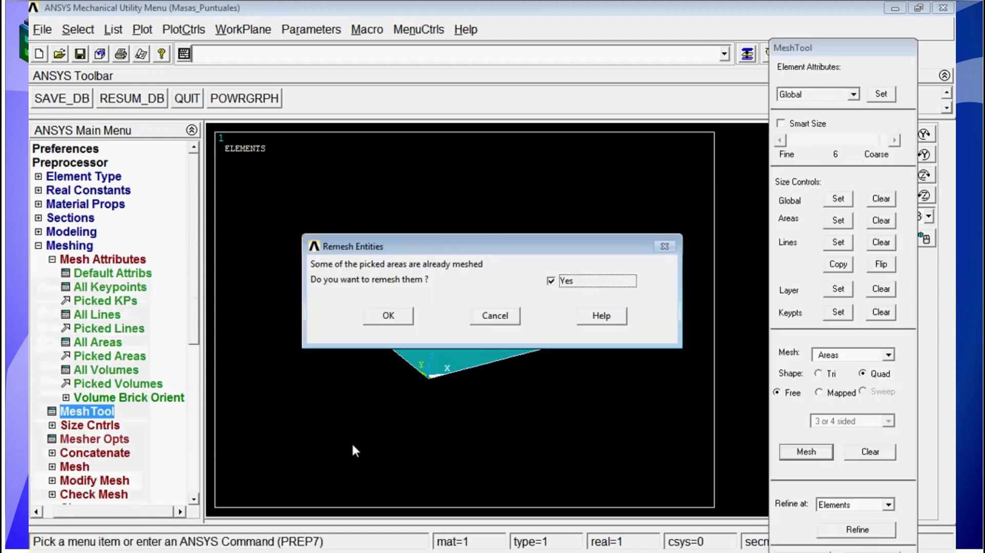
pyautogui.click(399, 316)
pyautogui.scroll(5, 454, 339)
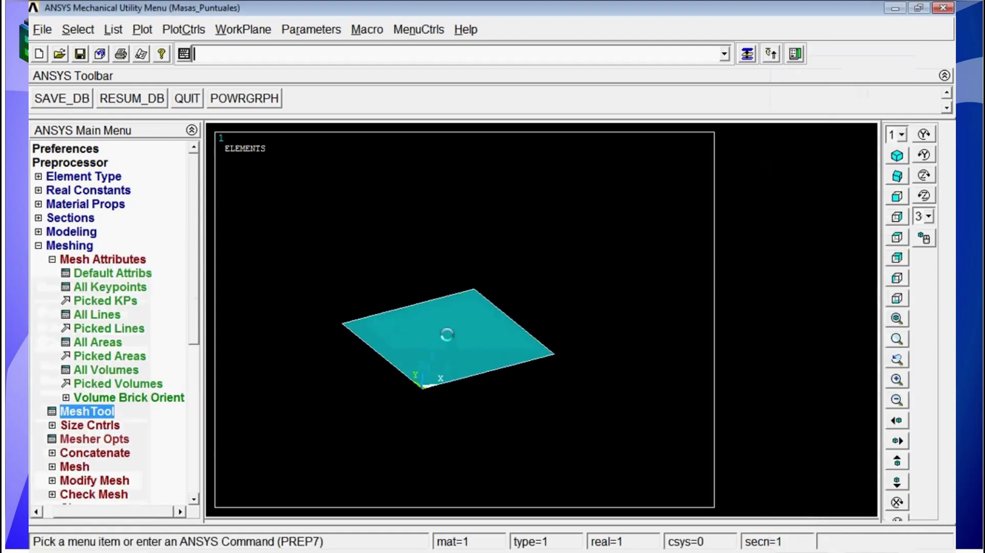
pyautogui.scroll(-2, 510, 292)
pyautogui.write('eplot')
pyautogui.press('Return')
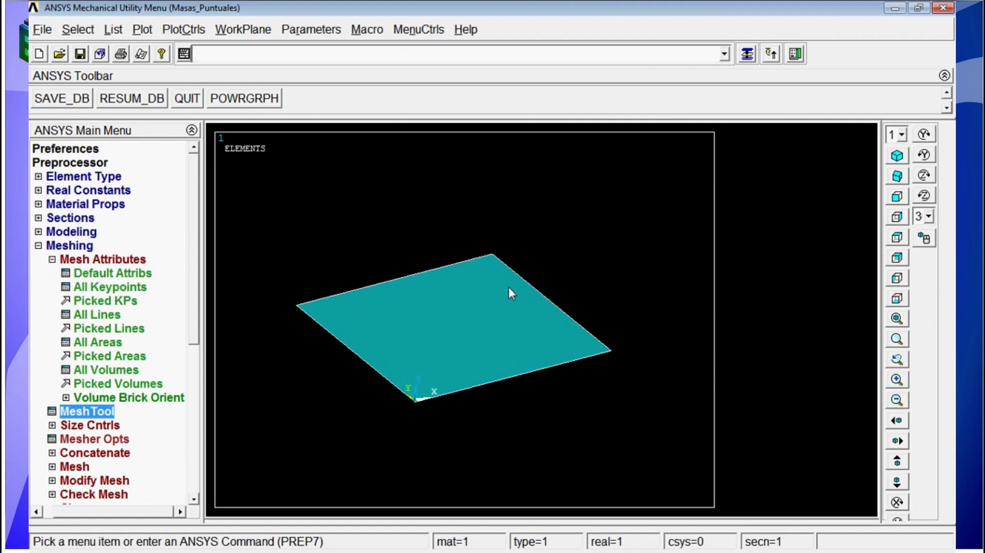
# Set the global element size to 1/1000, try to mesh all areas and replot the elements
pyautogui.write('esize,1/1000')
pyautogui.press('Return')
pyautogui.write('amesh,all')
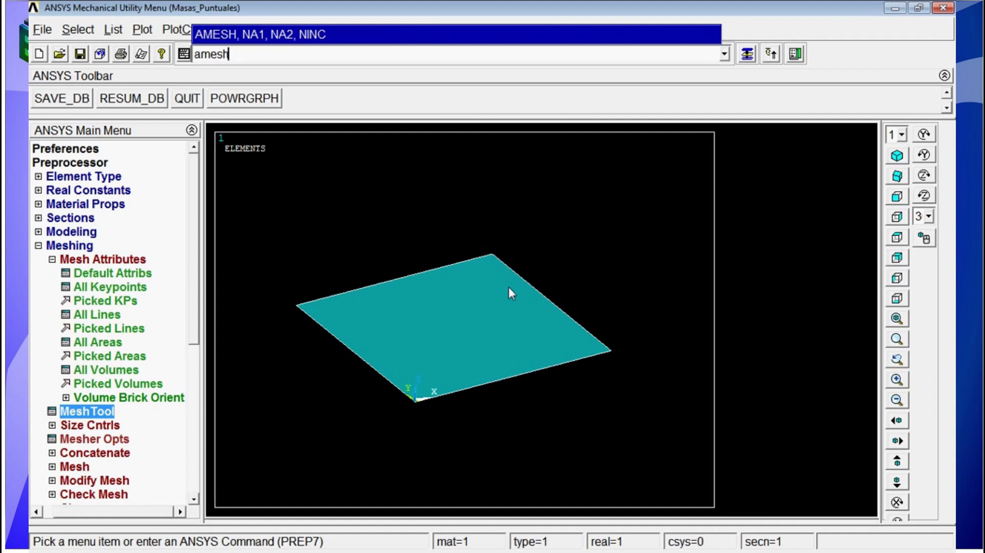
pyautogui.press('Return')
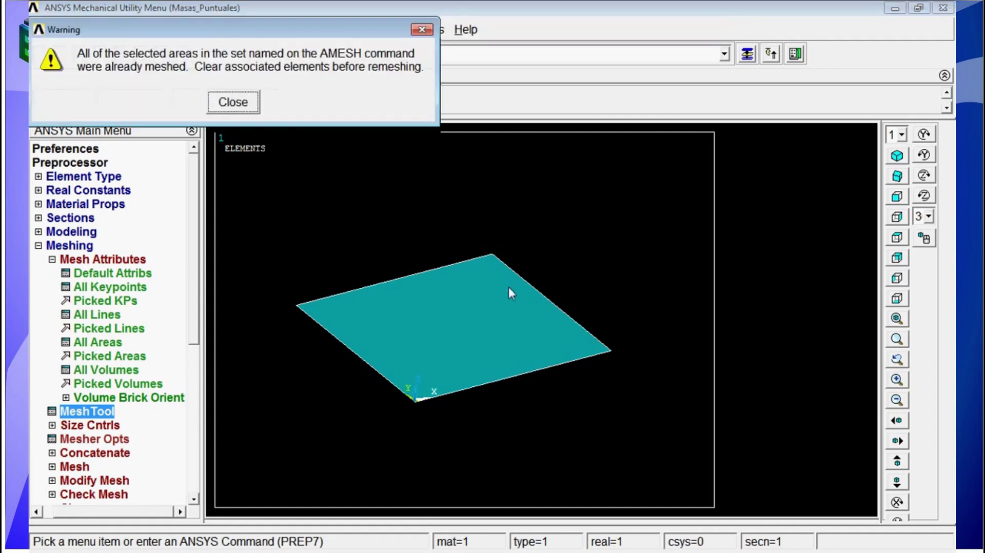
pyautogui.press('Return')
pyautogui.write('eplot')
pyautogui.press('Return')
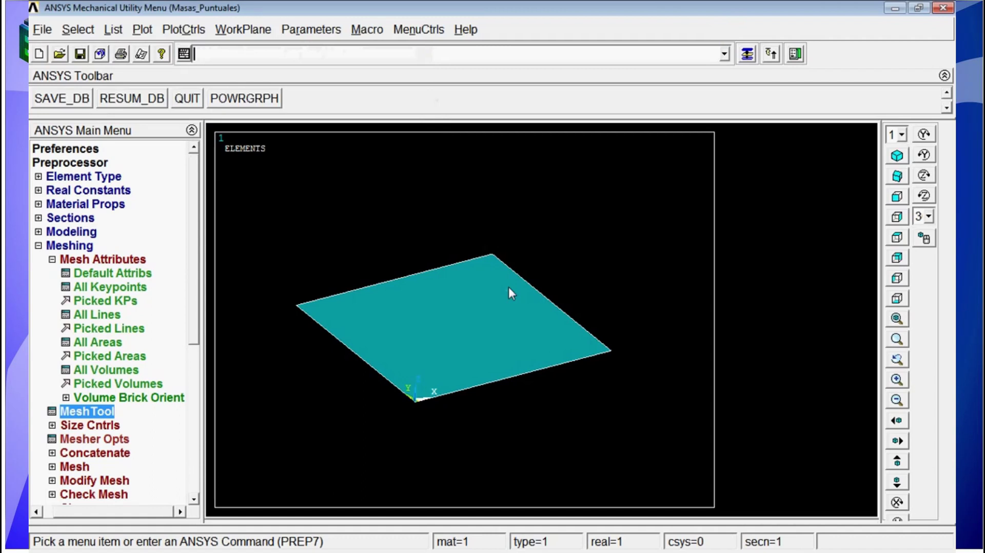
# Clear the existing mesh from all areas
pyautogui.write('aclear,all')
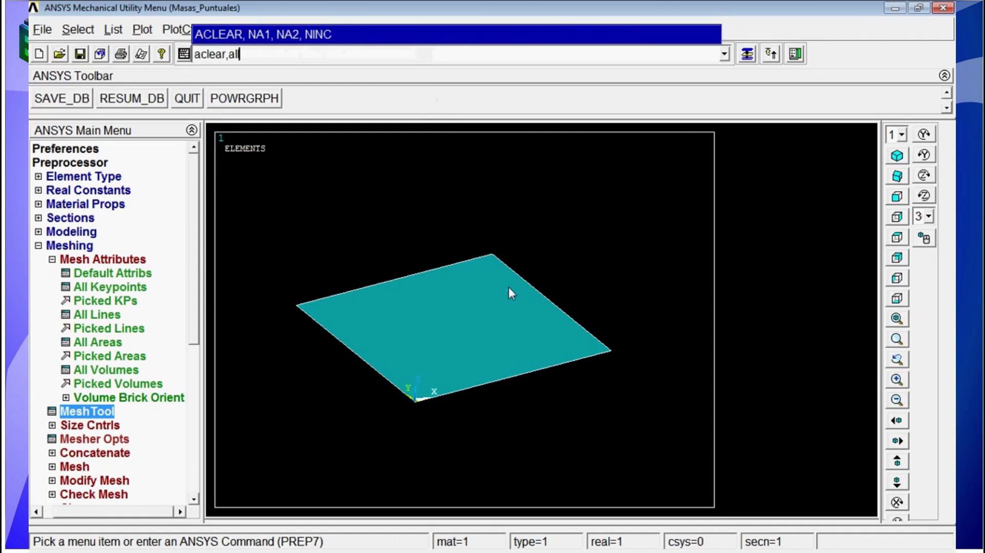
pyautogui.press('Return')
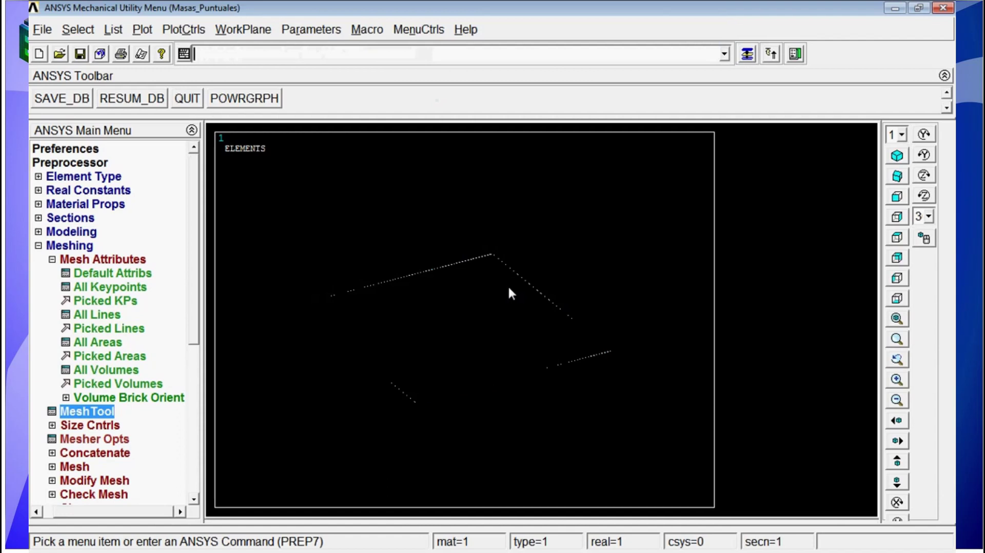
pyautogui.write('amesha,e')
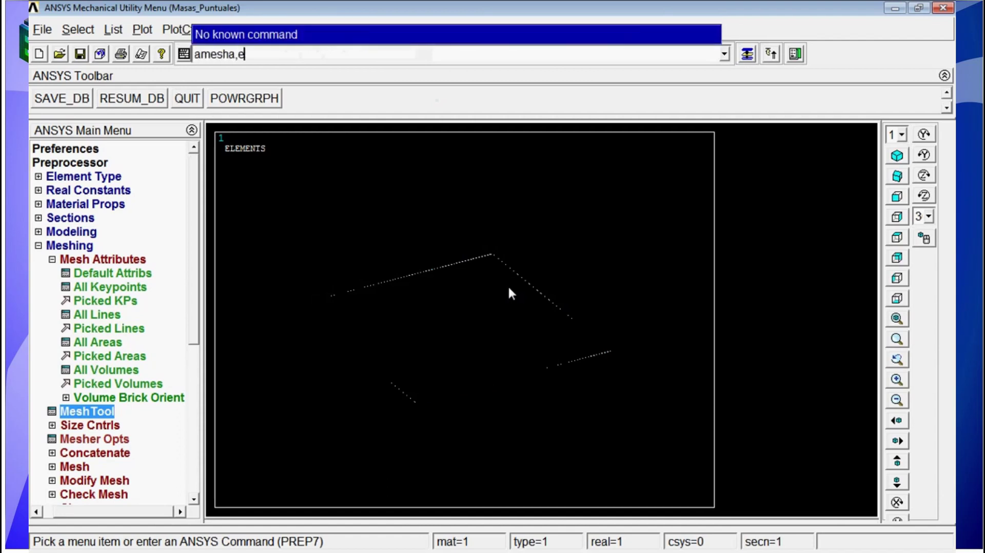
pyautogui.press('BackSpace')
pyautogui.press('BackSpace')
pyautogui.press('BackSpace')
pyautogui.press('BackSpace')
pyautogui.press('BackSpace')
pyautogui.press('BackSpace')
pyautogui.press('BackSpace')
pyautogui.press('BackSpace')
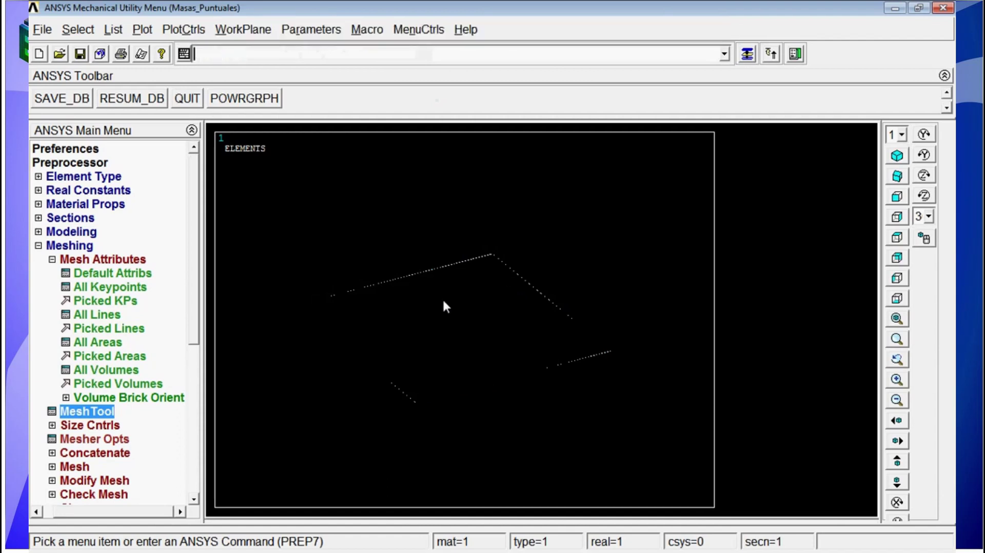
# Mesh the plate area with the MeshTool, plot the elements and inspect the mesh near the origin corner
pyautogui.click(747, 55)
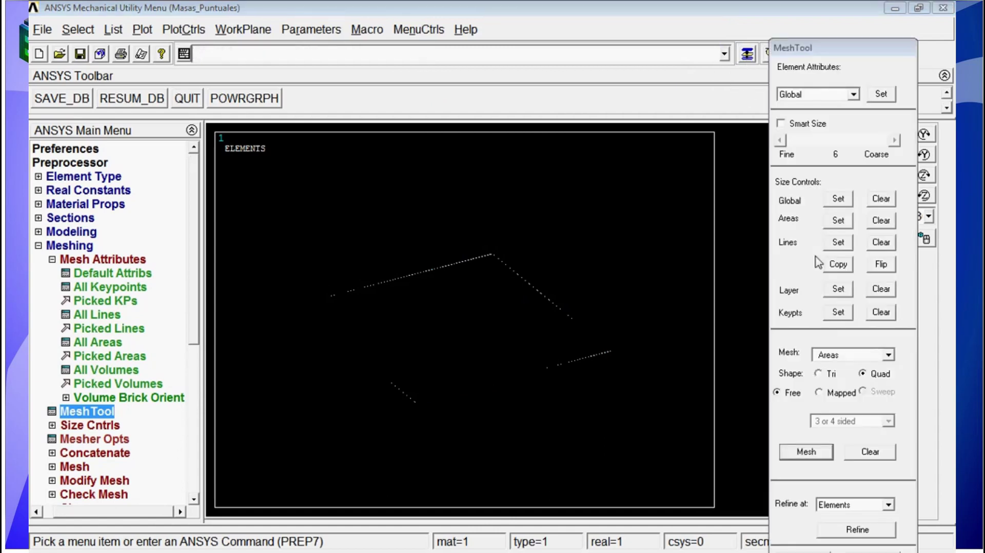
pyautogui.click(806, 451)
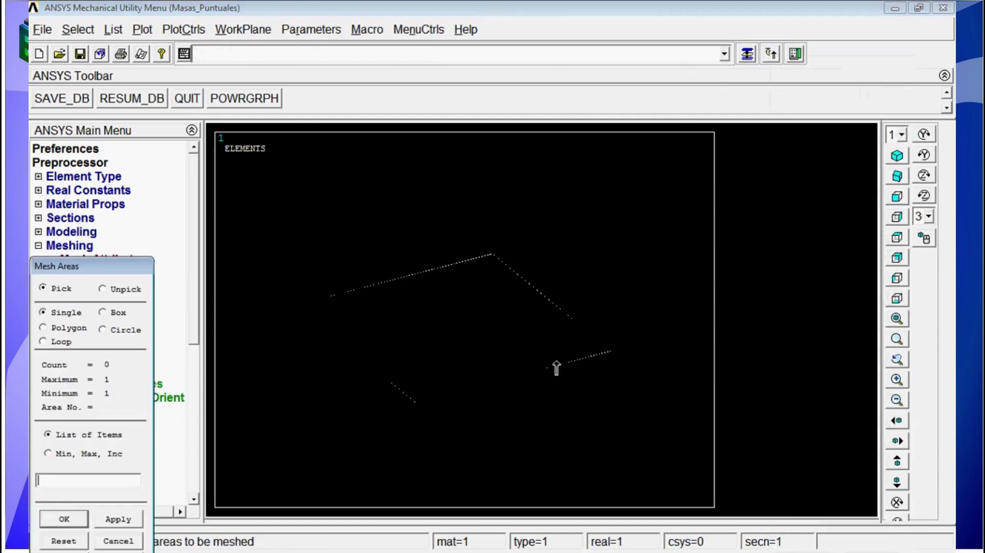
pyautogui.click(461, 334)
pyautogui.click(64, 521)
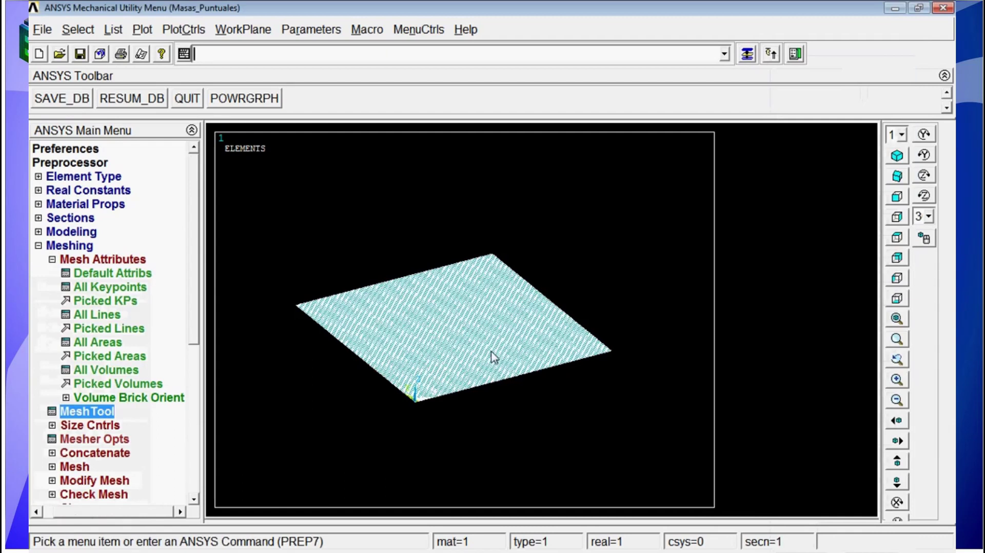
pyautogui.write('eplot')
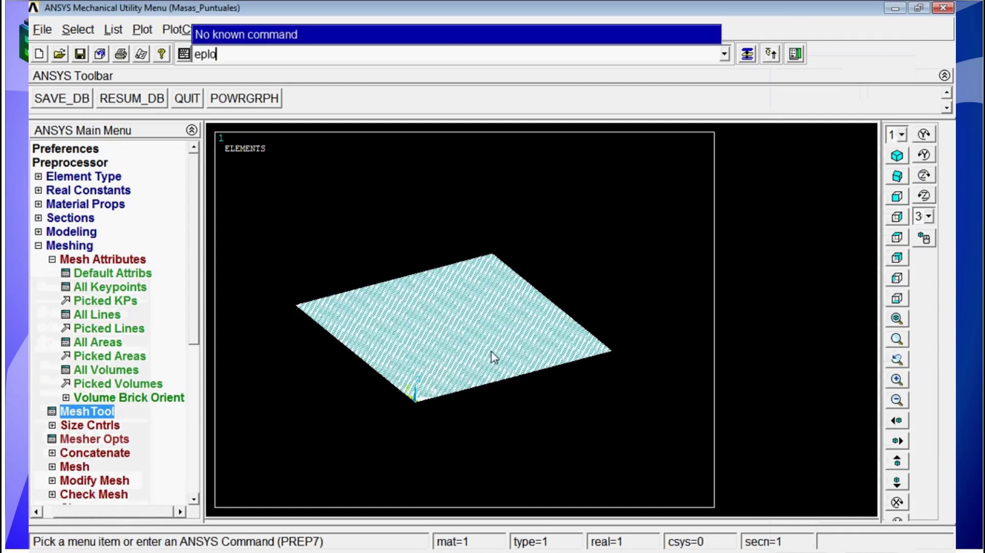
pyautogui.press('Return')
pyautogui.click(898, 338)
pyautogui.click(442, 391)
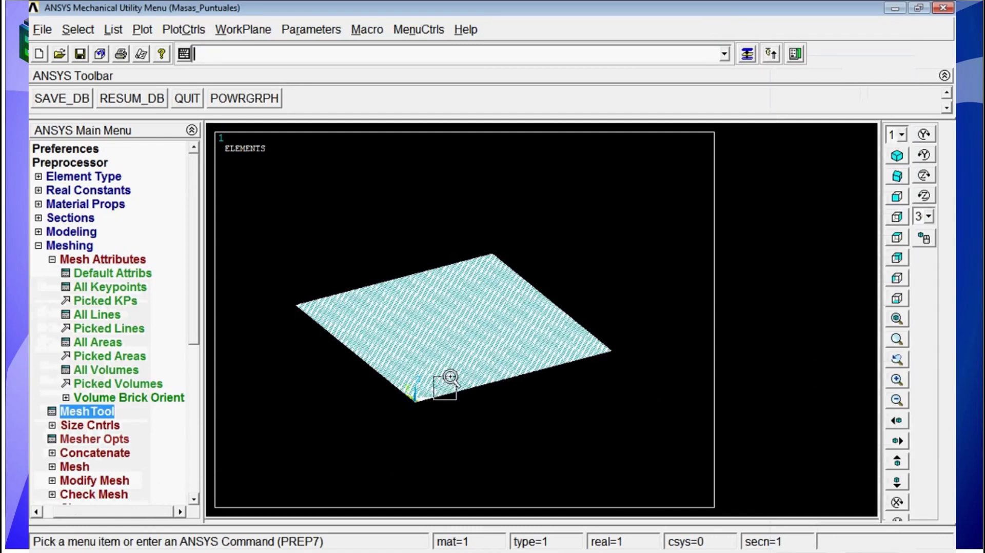
pyautogui.click(450, 380)
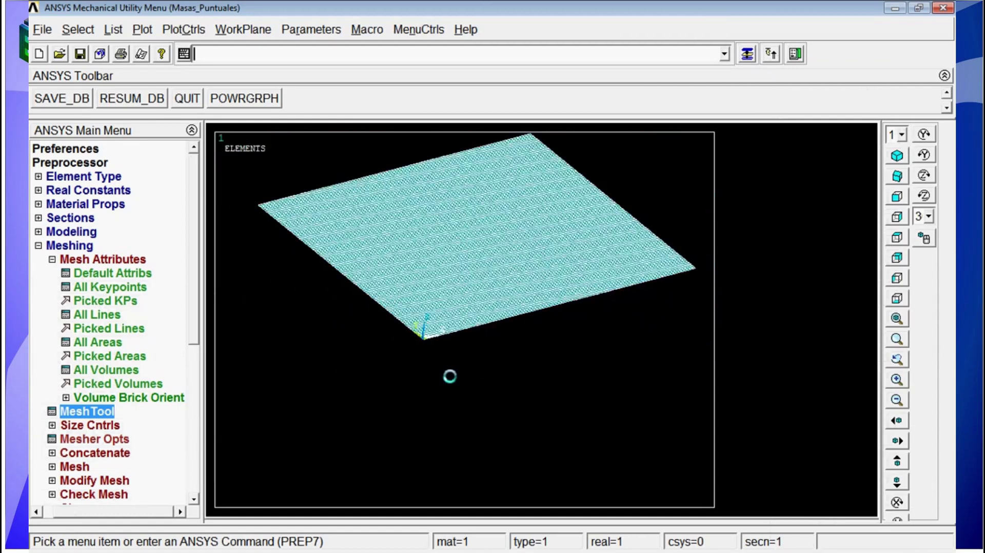
# Plot the areas and centre the plate in the view
pyautogui.write('aplot')
pyautogui.press('Return')
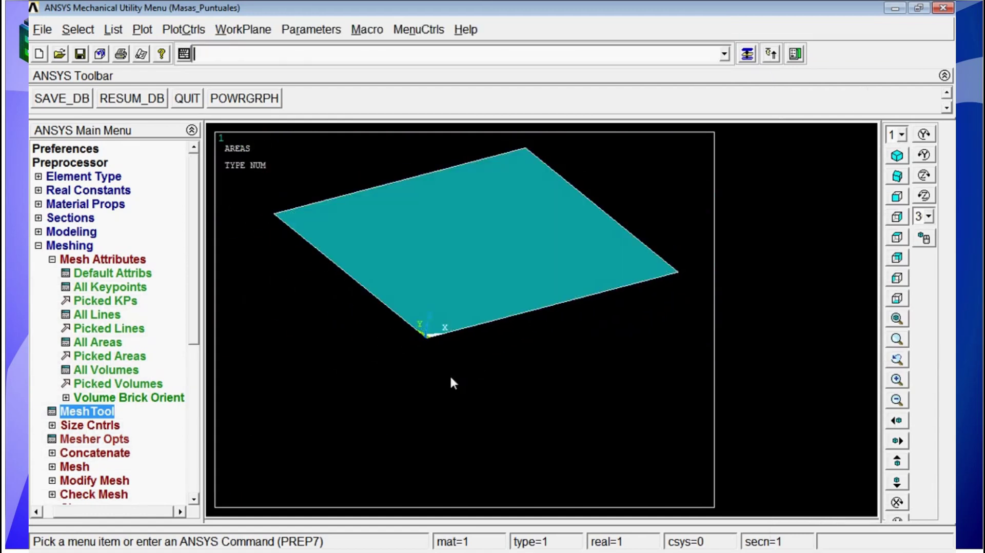
pyautogui.keyDown('ctrl'); pyautogui.moveTo(513, 312); pyautogui.dragTo(478, 372); pyautogui.keyUp('ctrl')
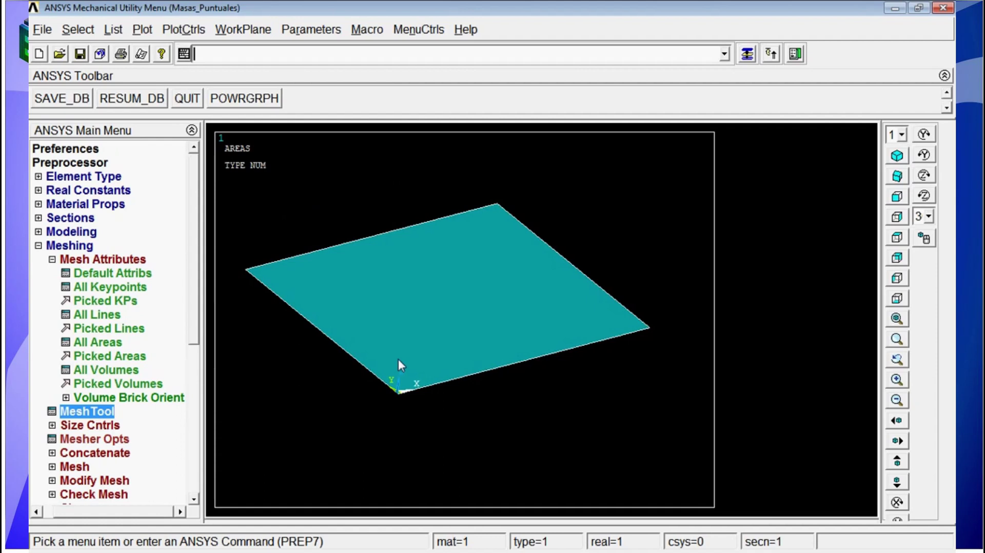
# Offset the working plane to the keypoint at the plate's origin corner with KWPAVE
pyautogui.write('kwpa')
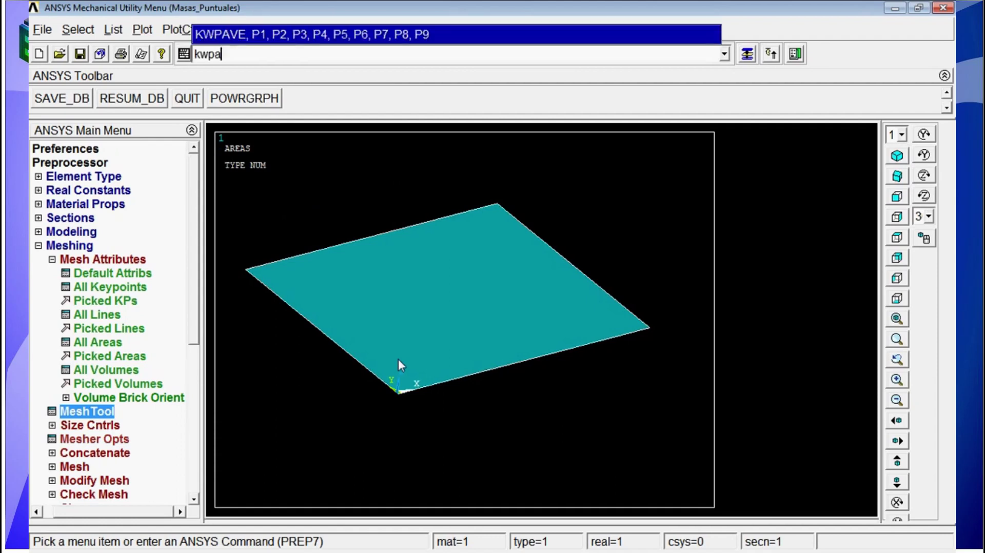
pyautogui.write('ve,p')
pyautogui.press('Return')
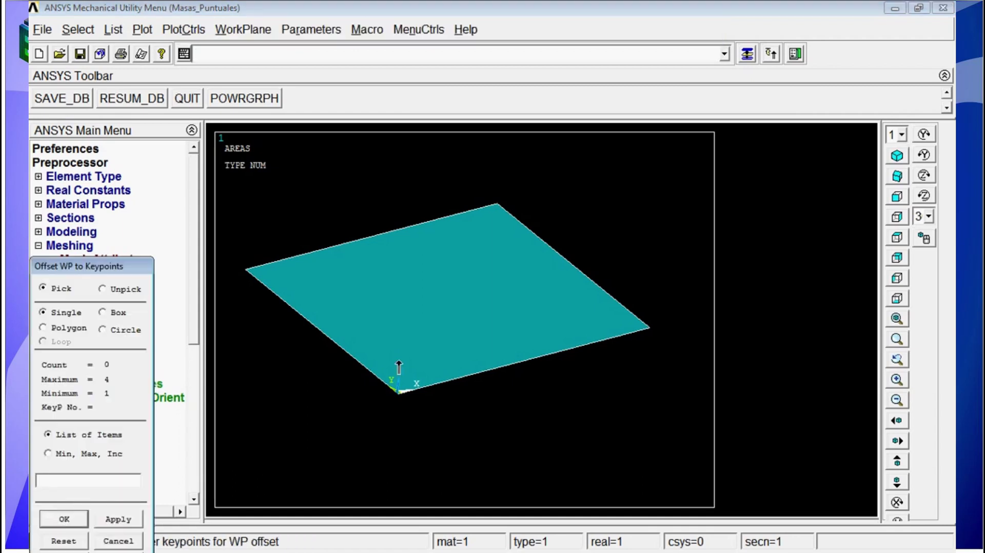
pyautogui.click(398, 394)
pyautogui.click(64, 518)
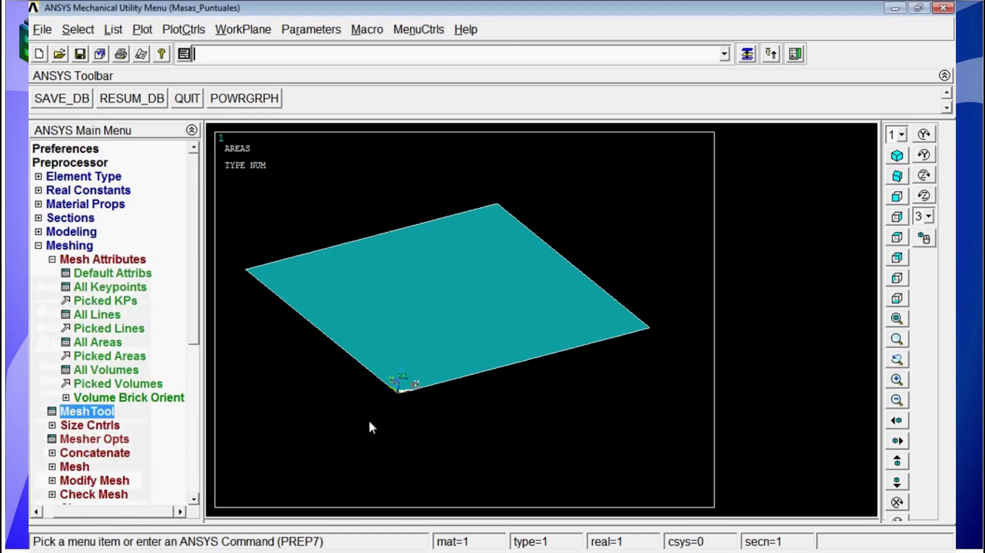
# Offset the working plane to the keypoint at the far end of the plate's X-axis edge
pyautogui.write('aplo')
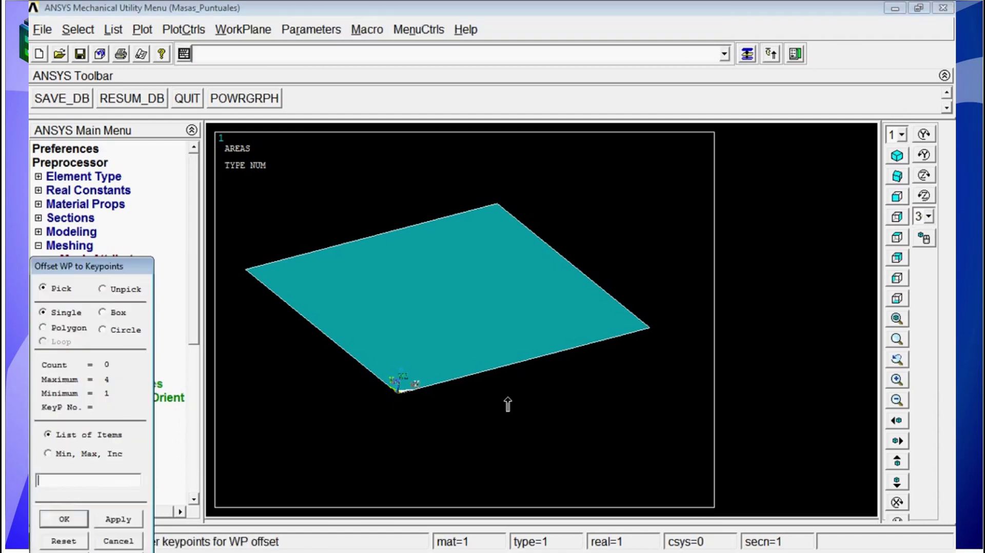
pyautogui.click(650, 328)
pyautogui.click(64, 518)
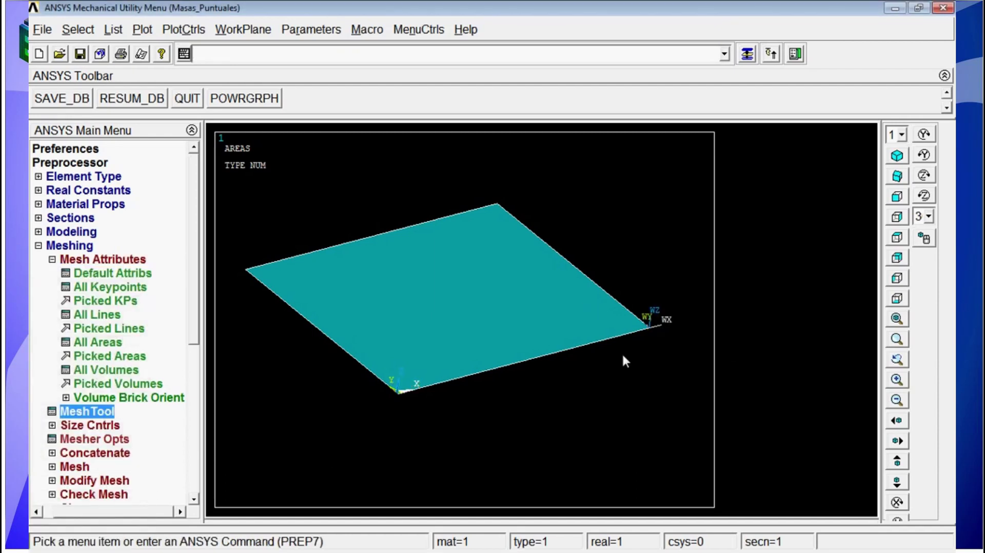
# Move the working plane to the plate's centre by averaging the keypoints at the ends of its X-axis and Y-axis edges
pyautogui.press('Up')
pyautogui.press('Return')
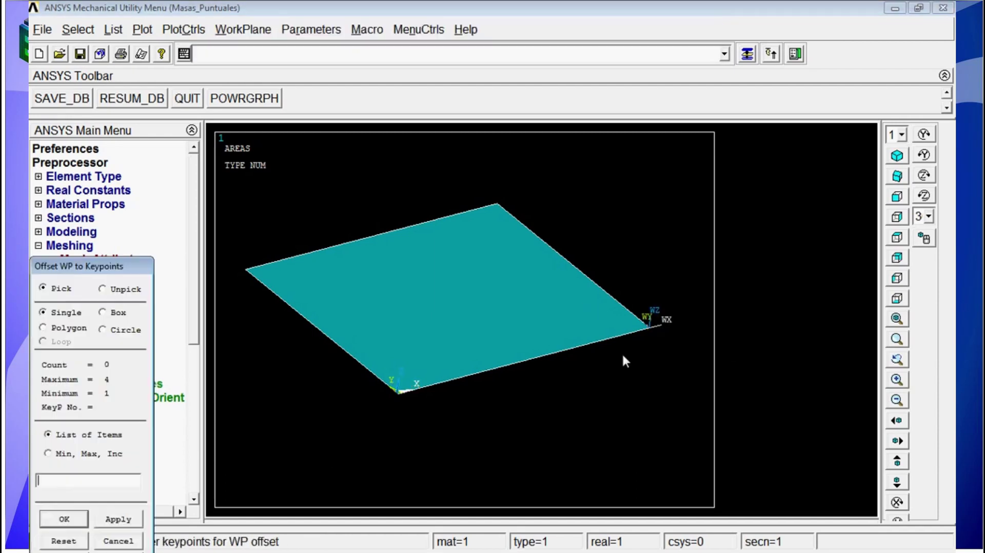
pyautogui.click(650, 330)
pyautogui.click(246, 269)
pyautogui.click(65, 519)
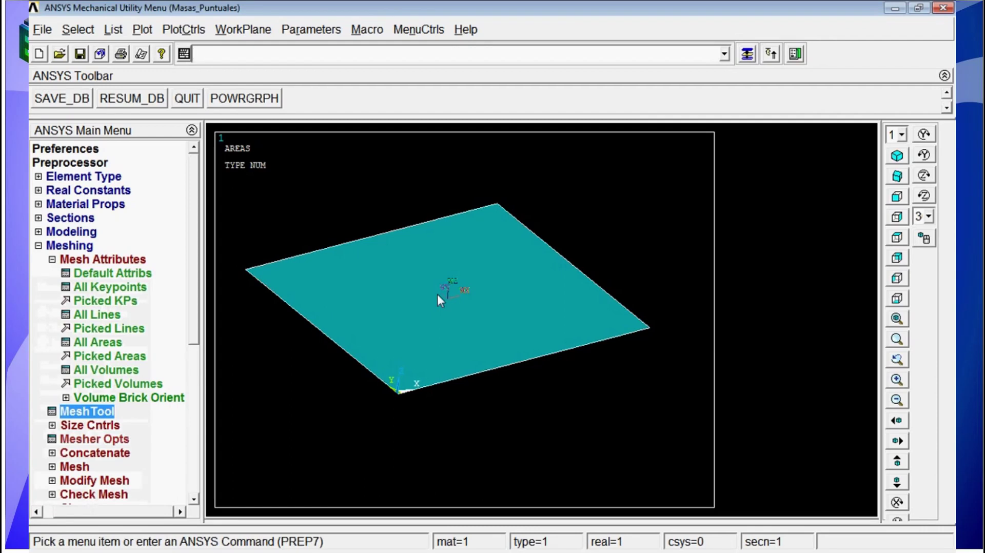
# Offset the working plane 50/1000 along its Z axis, above the plate's centre
pyautogui.keyDown('ctrl'); pyautogui.moveTo(450, 292); pyautogui.dragTo(471, 272, button='right'); pyautogui.keyUp('ctrl')
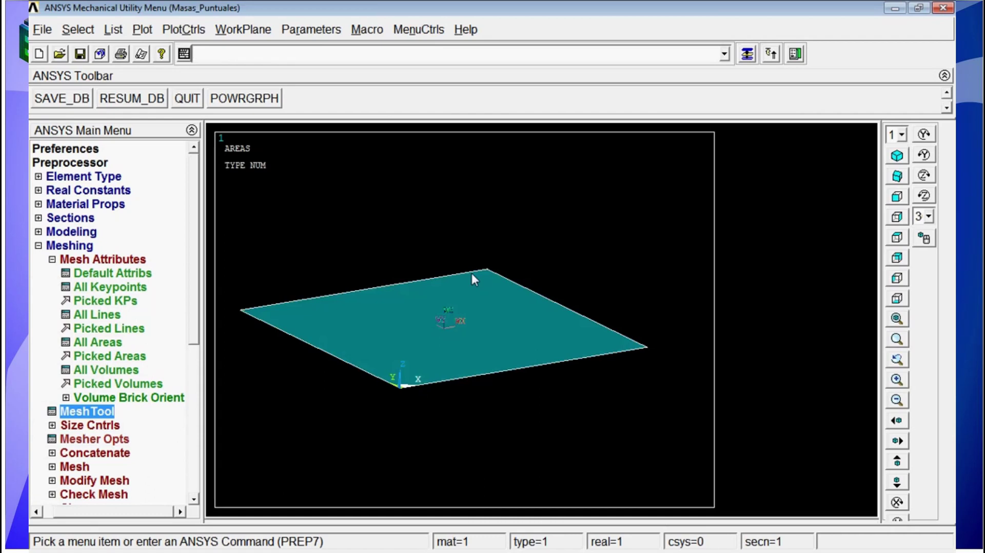
pyautogui.write('wp')
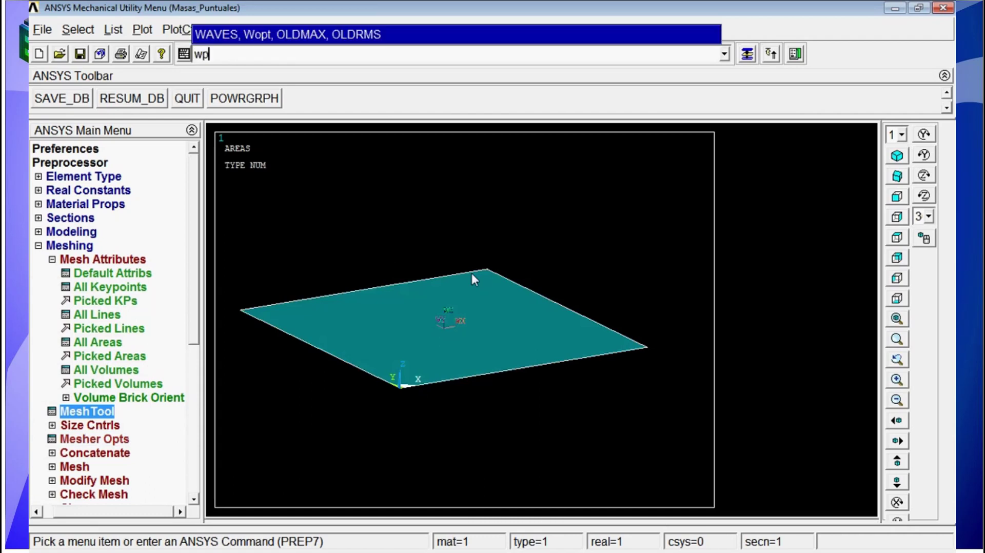
pyautogui.write('offs,')
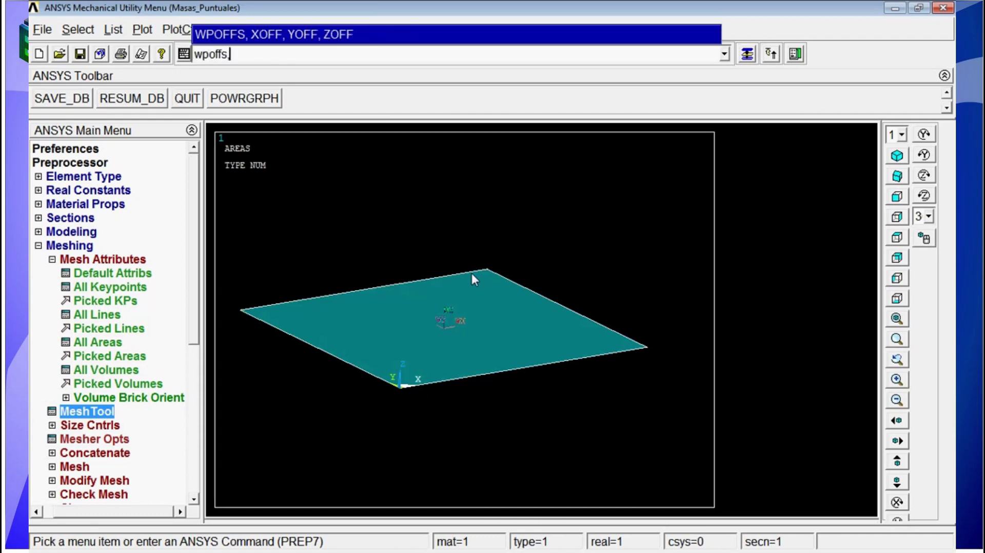
pyautogui.write(',,50/1000')
pyautogui.press('Return')
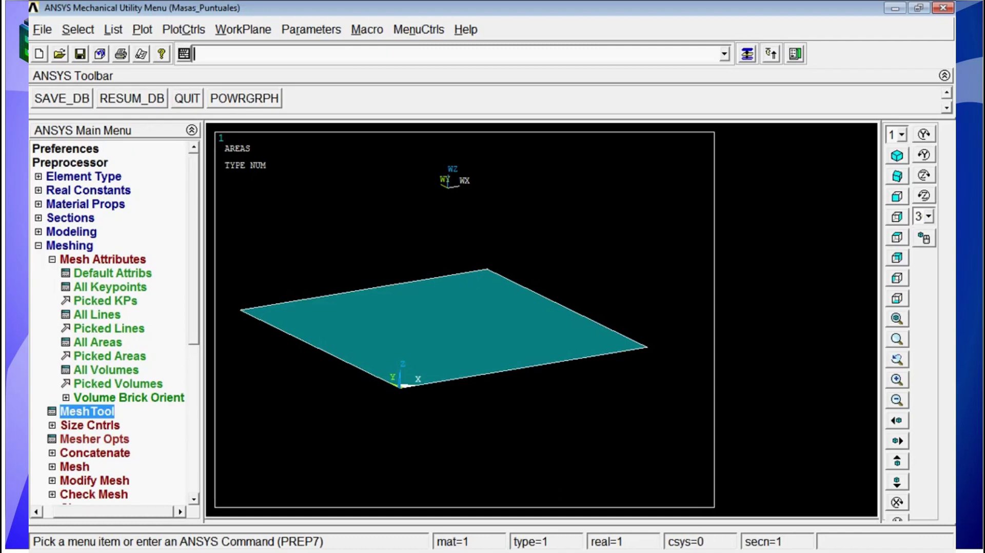
# Activate the working plane as the current coordinate system with CSYS,4
pyautogui.write('sy')
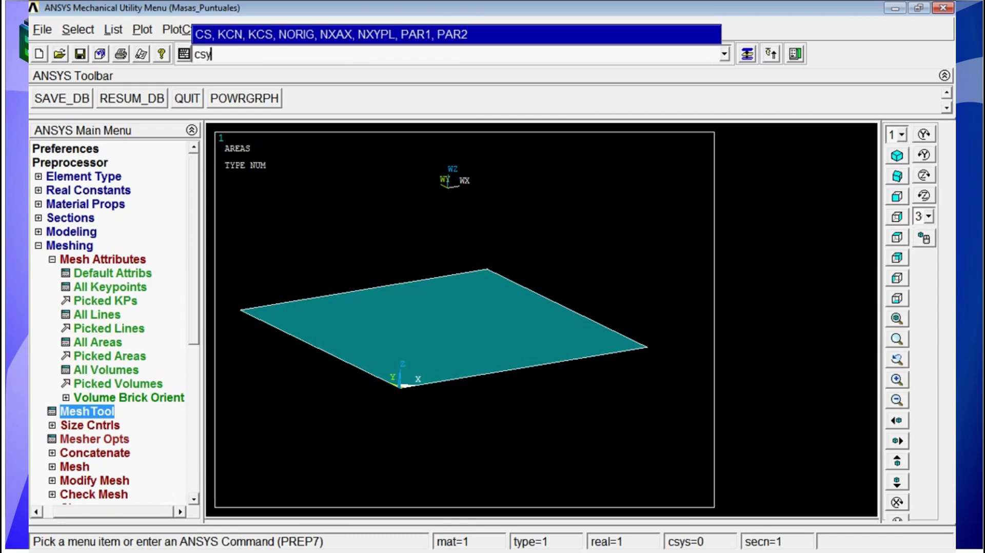
pyautogui.write('s,4')
pyautogui.press('Return')
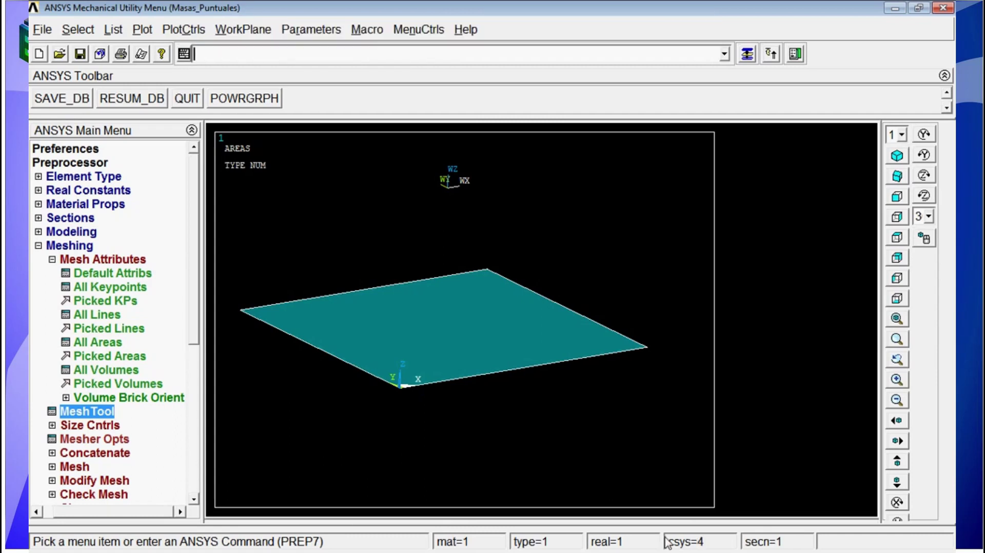
# Create a node at the working plane's origin with the N command and replot the areas
pyautogui.write('n,,')
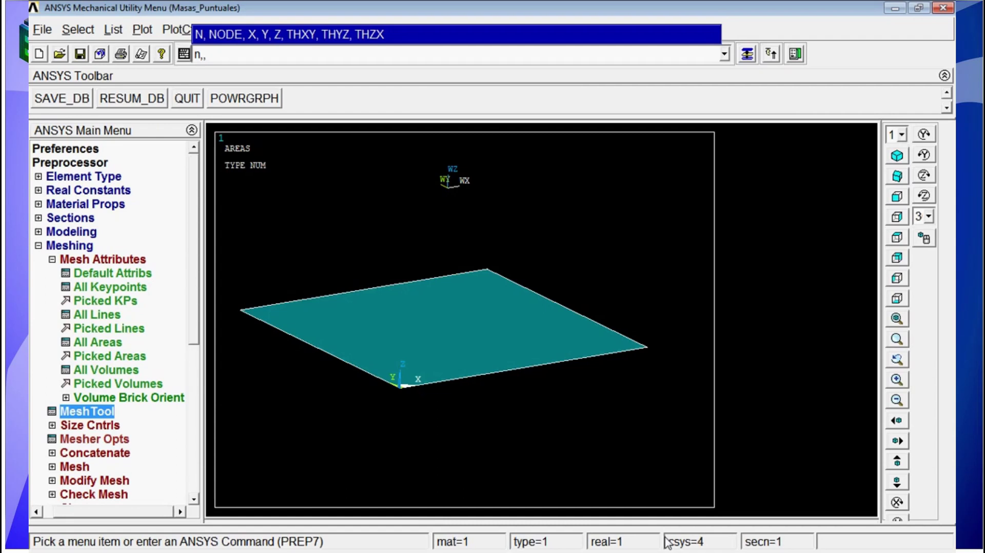
pyautogui.press('Return')
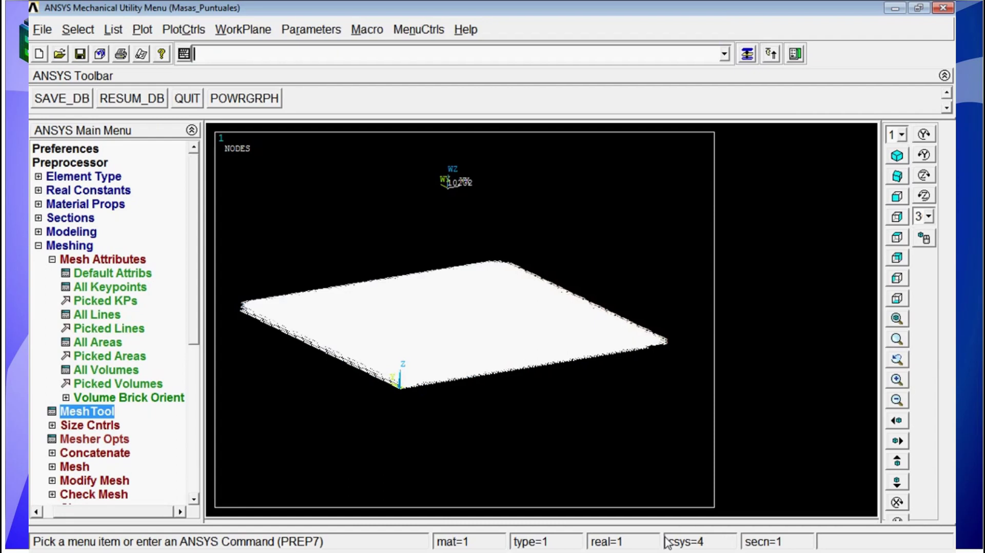
pyautogui.write('aplot')
pyautogui.press('Return')
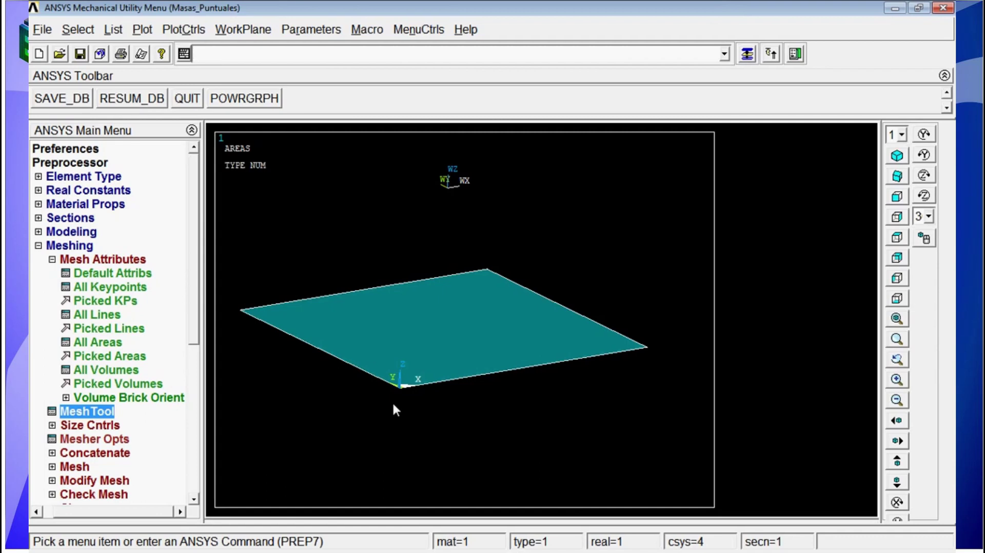
# Add the Structural Mass 3D mass 21 element as element type 2
pyautogui.click(84, 178)
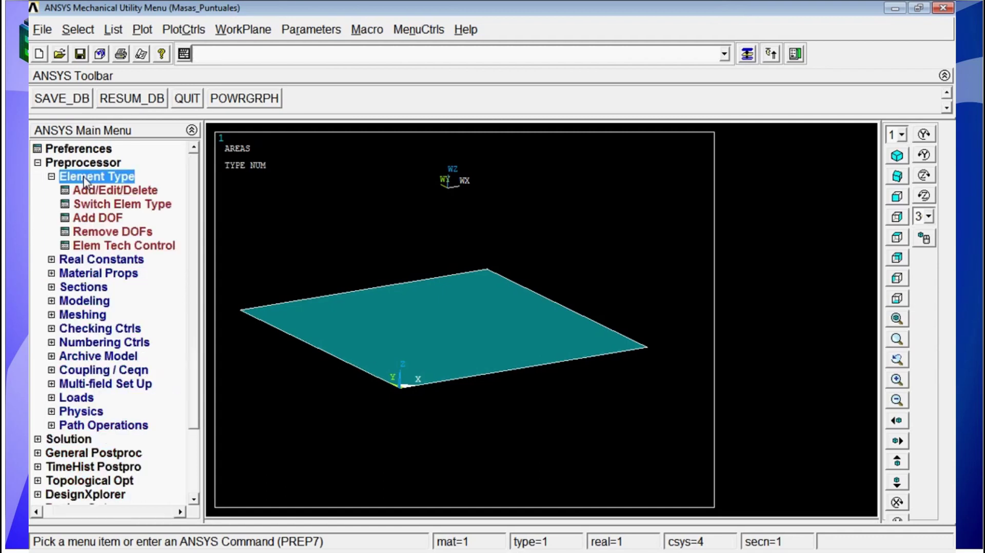
pyautogui.click(110, 197)
pyautogui.click(146, 373)
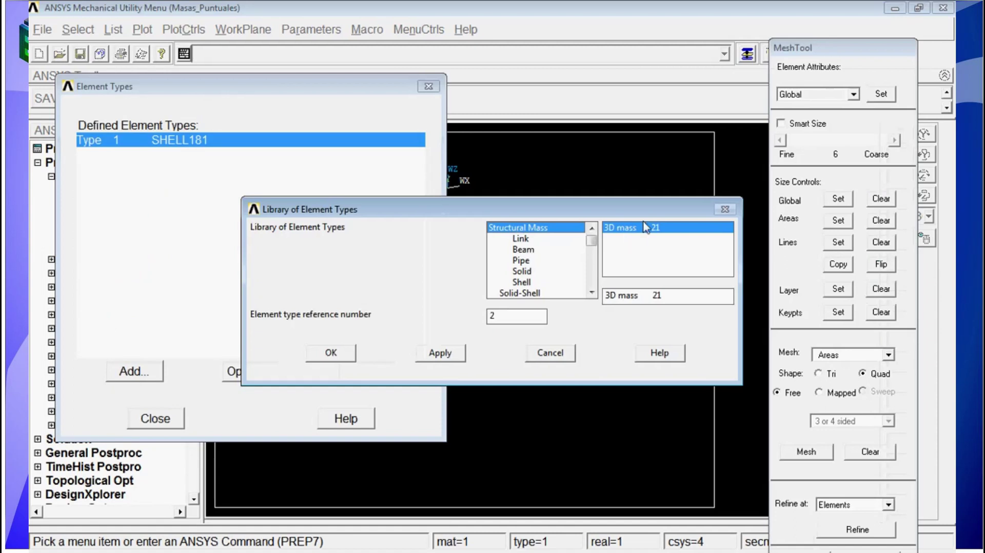
pyautogui.doubleClick(492, 316)
pyautogui.click(329, 354)
pyautogui.click(155, 418)
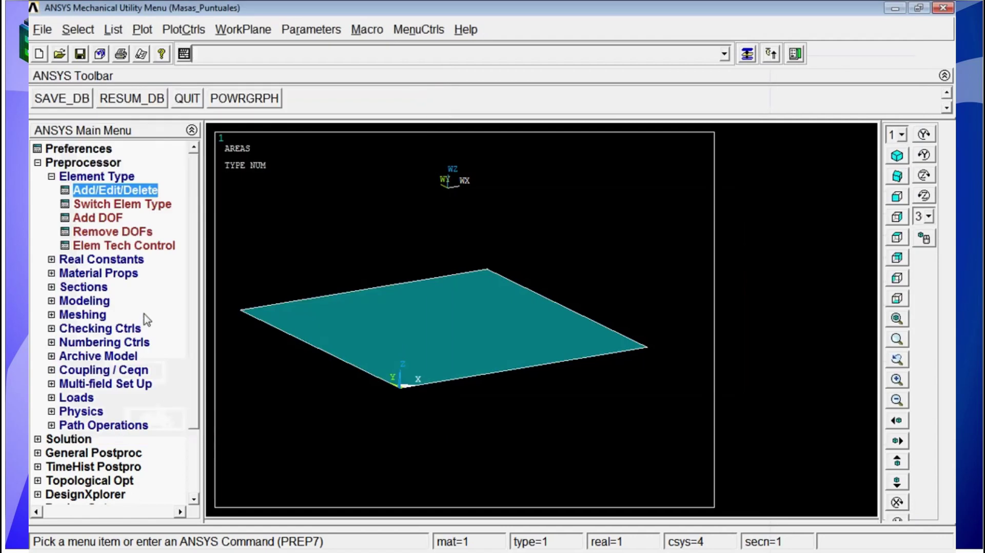
# Define real constant set 1 for MASS21 with a mass of 10 in the X, Y and Z directions
pyautogui.click(111, 260)
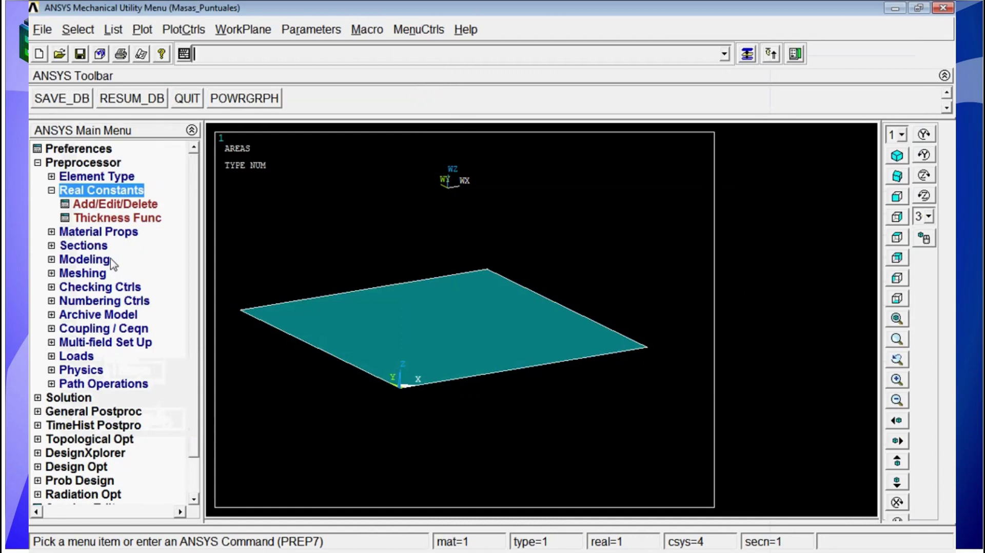
pyautogui.click(116, 205)
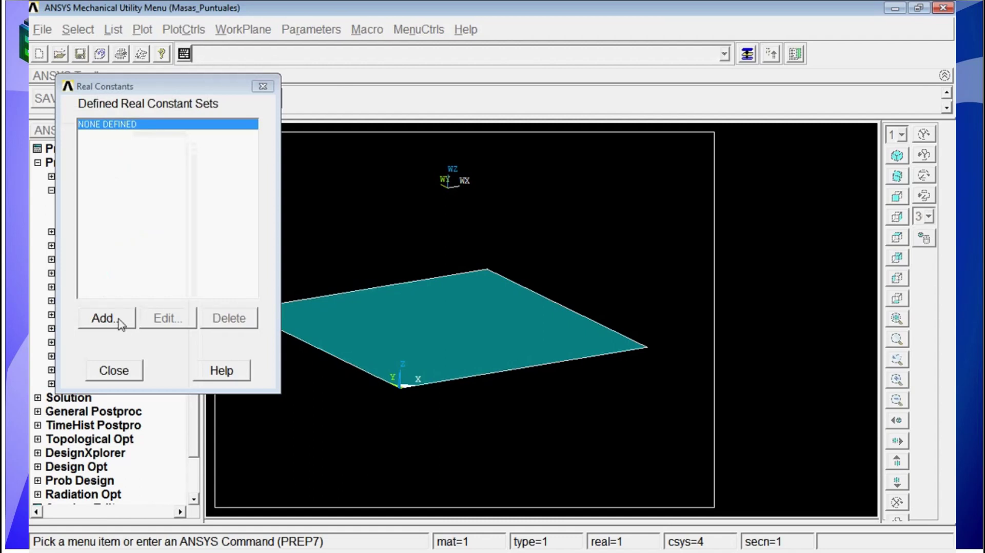
pyautogui.click(119, 324)
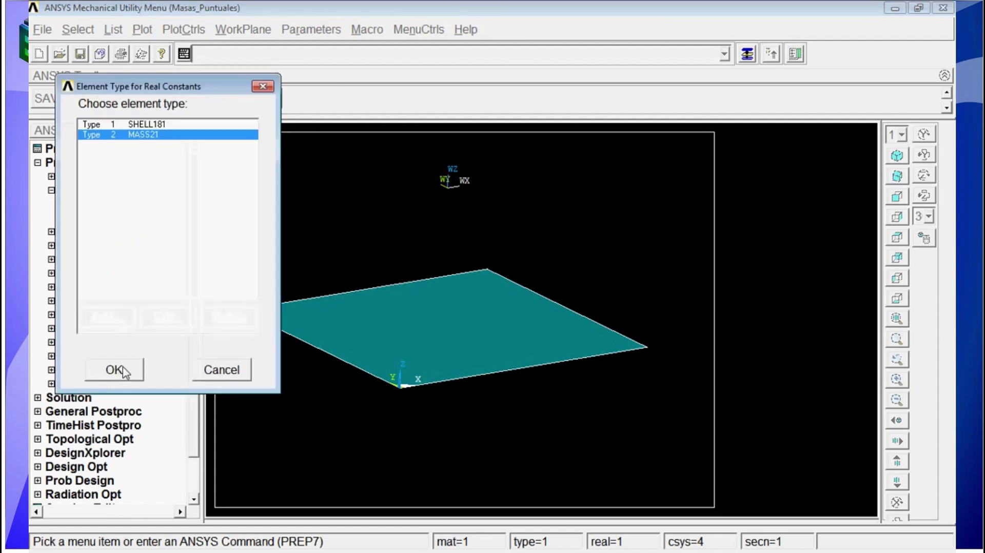
pyautogui.click(126, 379)
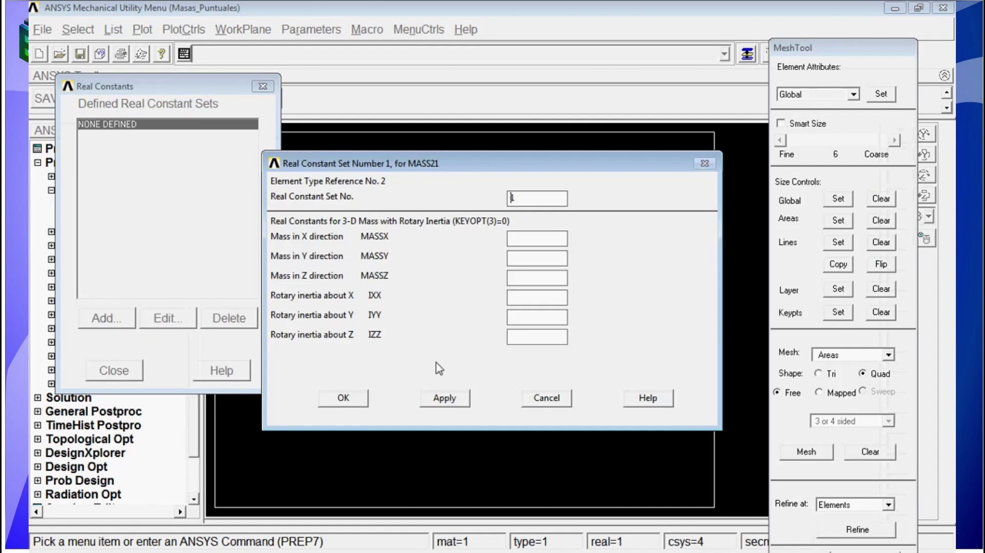
pyautogui.click(538, 243)
pyautogui.write('10')
pyautogui.click(552, 262)
pyautogui.write('10')
pyautogui.press('Tab')
pyautogui.write('10')
pyautogui.click(343, 398)
pyautogui.click(96, 376)
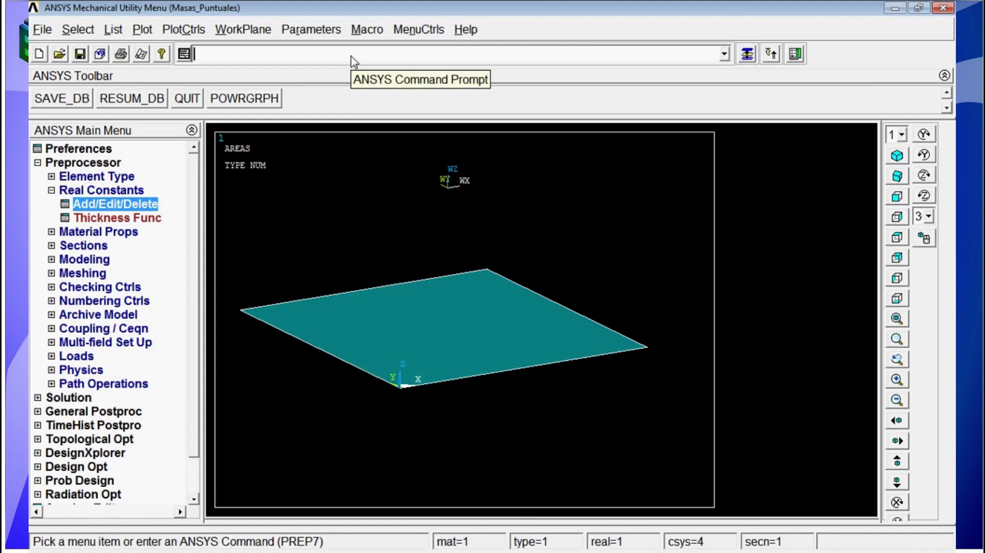
# Create a type 2 mass element on the node above the plate's centre and turn off the working plane display
pyautogui.write('type,2')
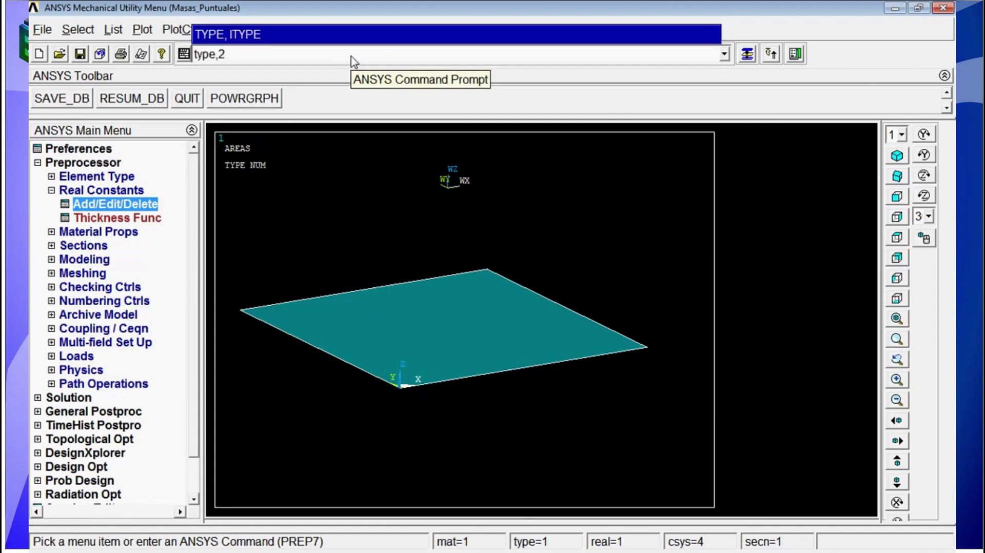
pyautogui.press('Return')
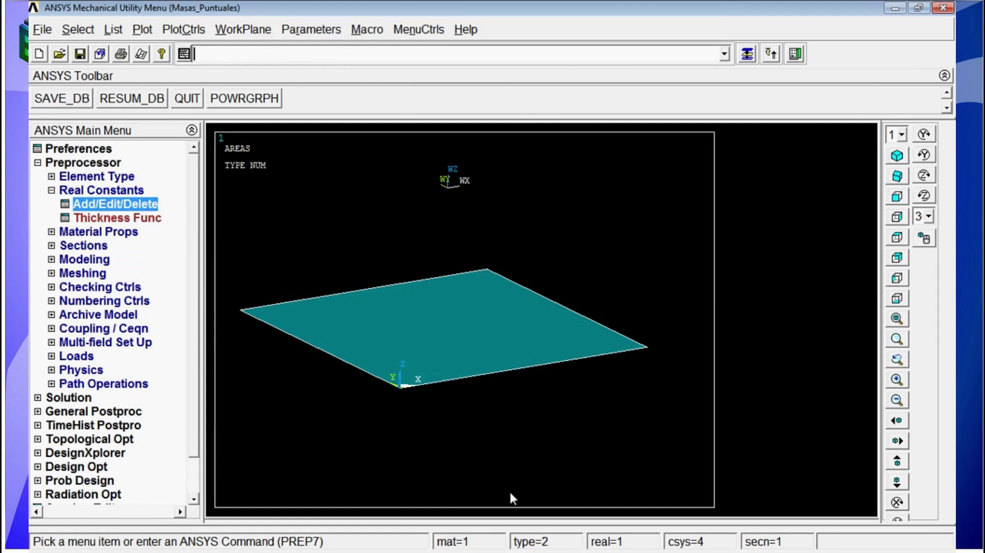
pyautogui.write('e,p')
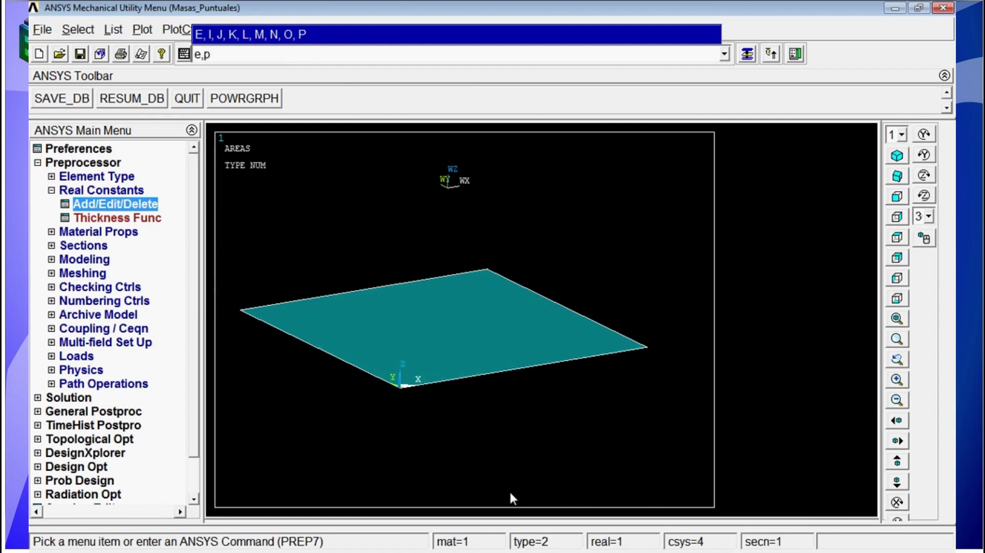
pyautogui.press('Return')
pyautogui.click(448, 187)
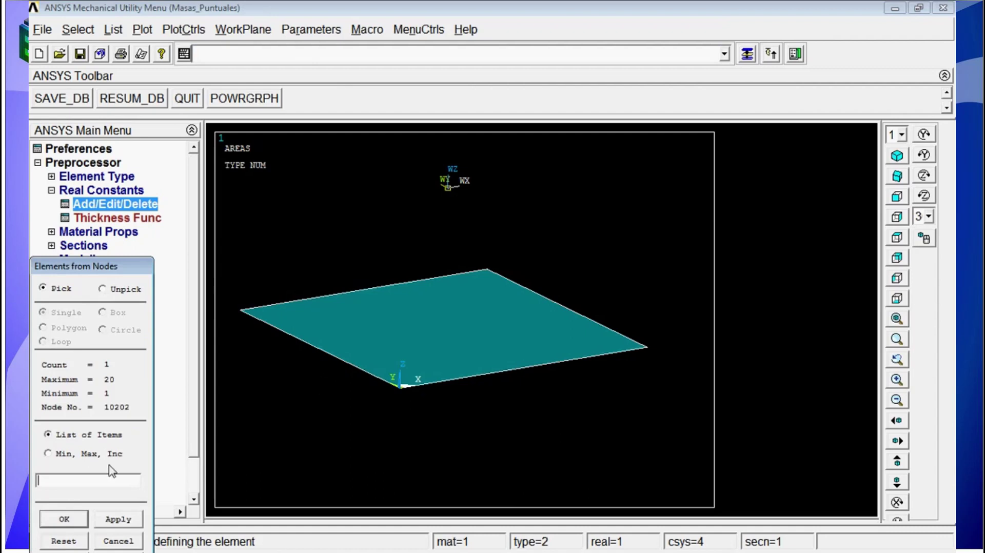
pyautogui.click(72, 523)
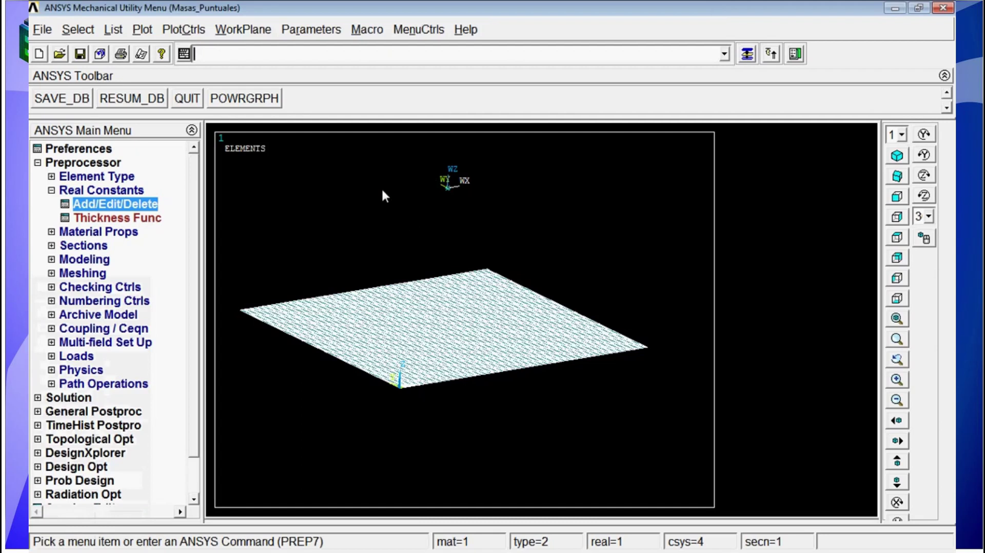
pyautogui.click(244, 29)
pyautogui.click(250, 52)
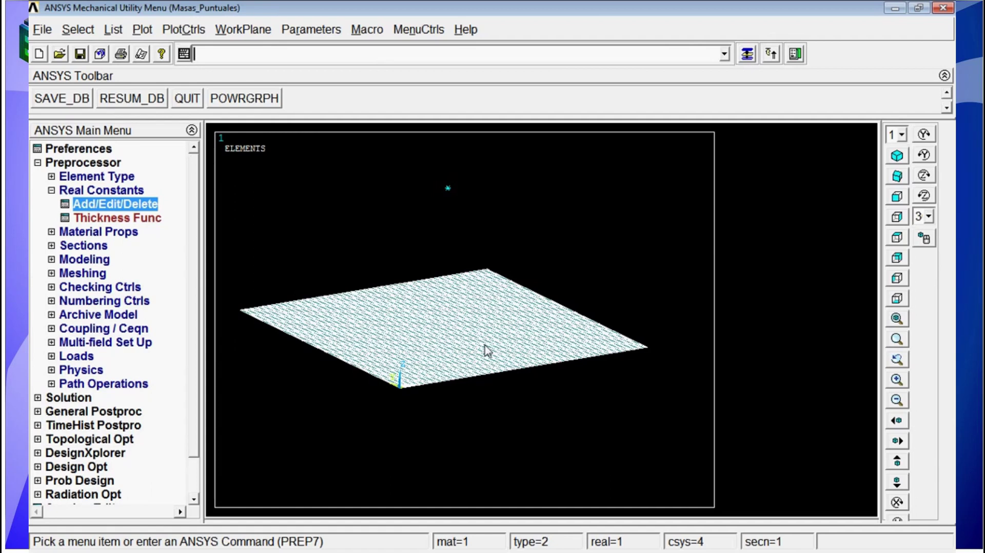
# Reselect the nodes inside a rectangular box around the plate's centre, including the mass node, and plot only those nodes
pyautogui.write('nsel,r,')
pyautogui.press('Return')
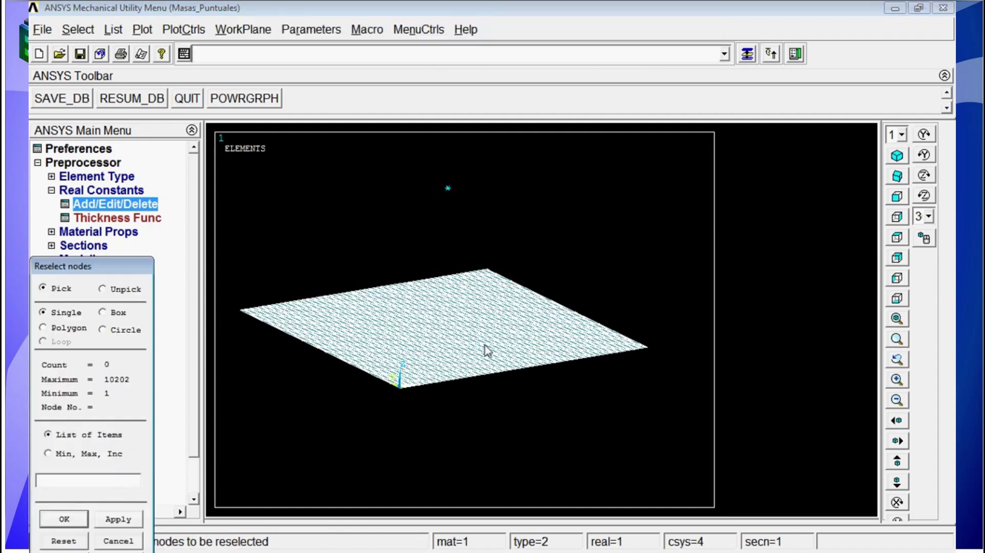
pyautogui.click(900, 203)
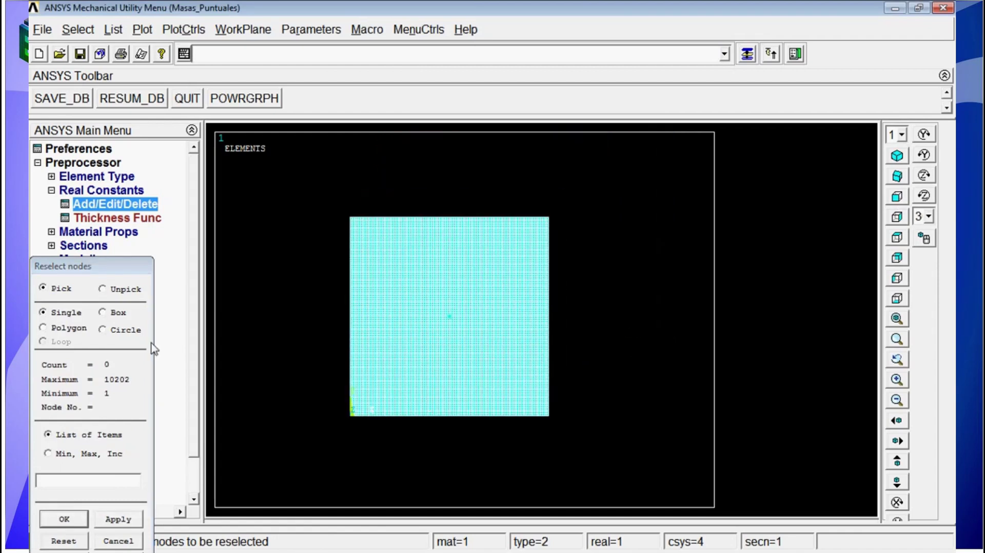
pyautogui.click(103, 312)
pyautogui.moveTo(409, 280); pyautogui.dragTo(495, 353)
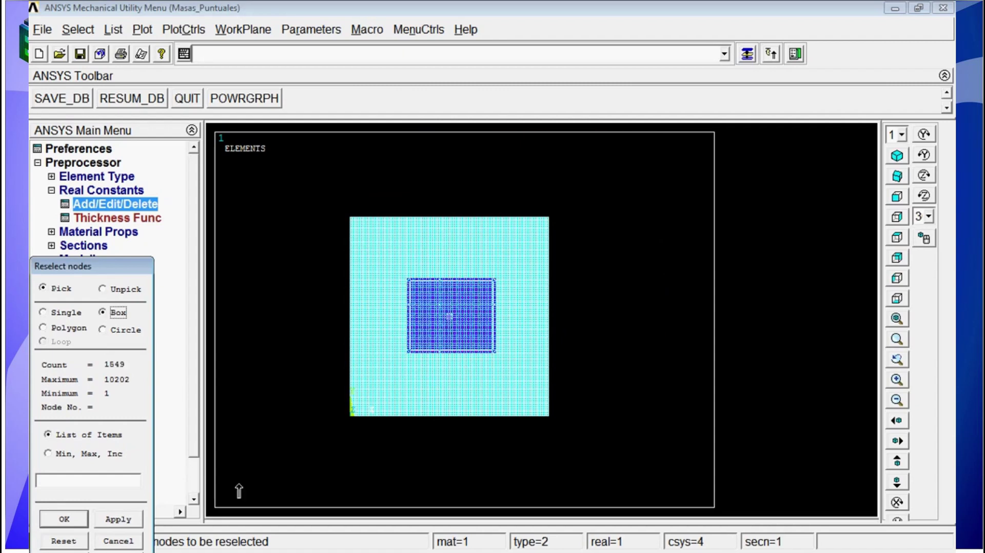
pyautogui.click(77, 519)
pyautogui.write('nplot')
pyautogui.press('Return')
pyautogui.keyDown('ctrl'); pyautogui.moveTo(467, 300); pyautogui.dragTo(476, 382, button='right'); pyautogui.keyUp('ctrl')
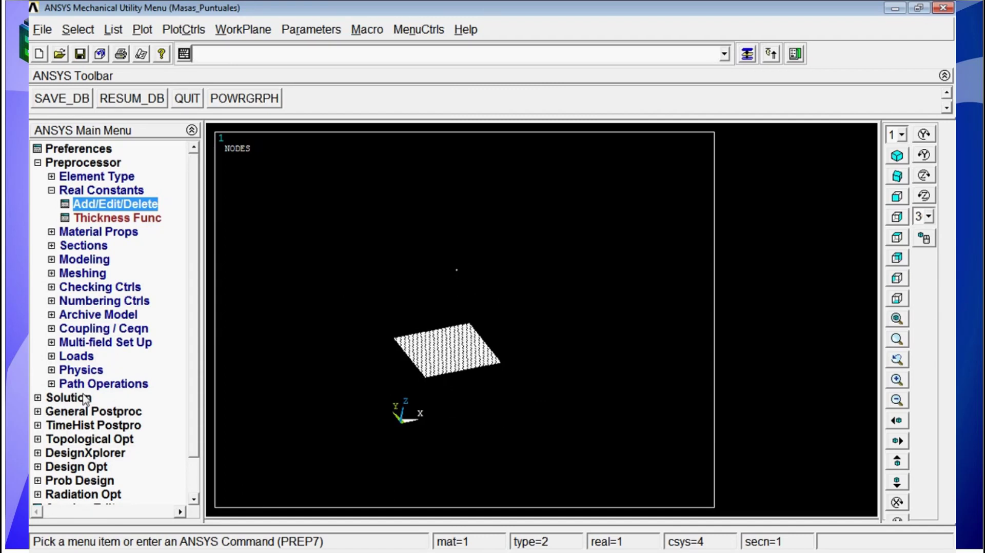
# Start a rigid region constraint and choose the mass node above the plate as its master node
pyautogui.click(94, 332)
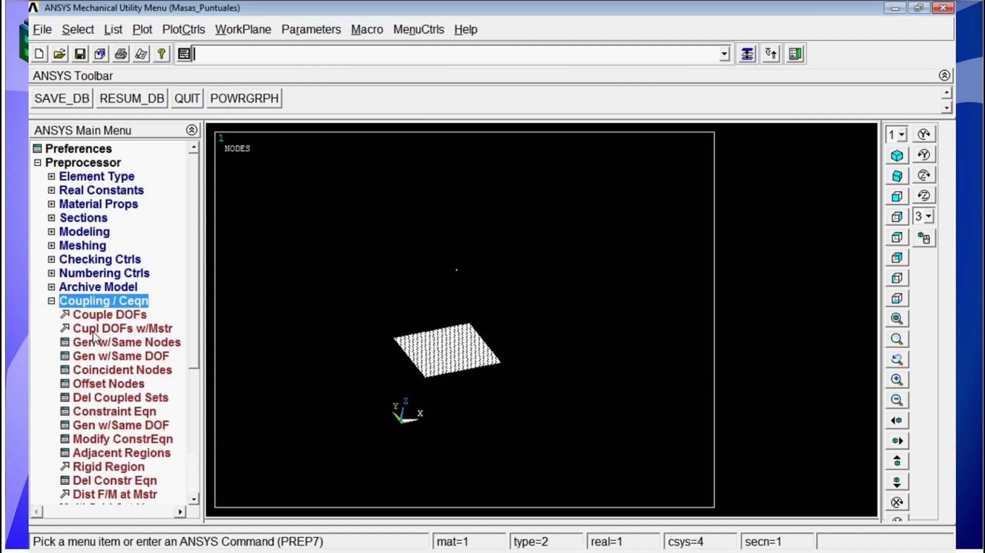
pyautogui.click(111, 466)
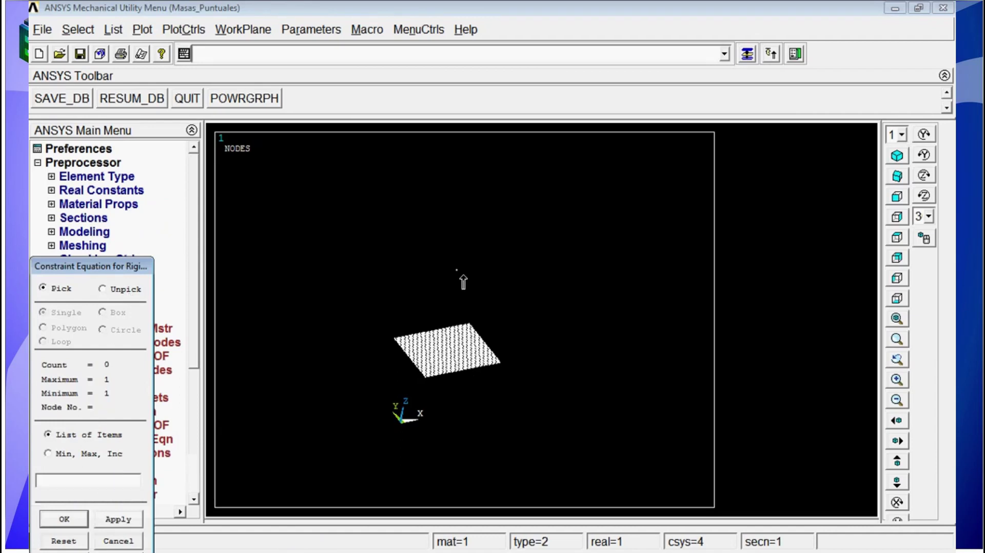
pyautogui.click(457, 271)
pyautogui.middleClick(457, 274)
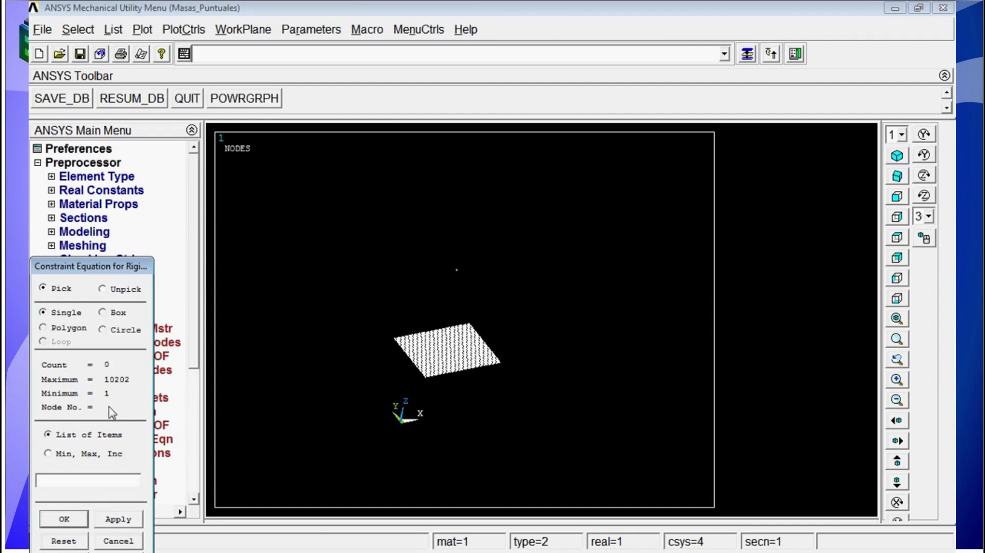
# Box-select the plate's central nodes as slave nodes and create the rigid region with the Translation UXYZ degrees of freedom
pyautogui.moveTo(117, 272); pyautogui.dragTo(131, 198)
pyautogui.click(128, 238)
pyautogui.moveTo(367, 299); pyautogui.dragTo(536, 432)
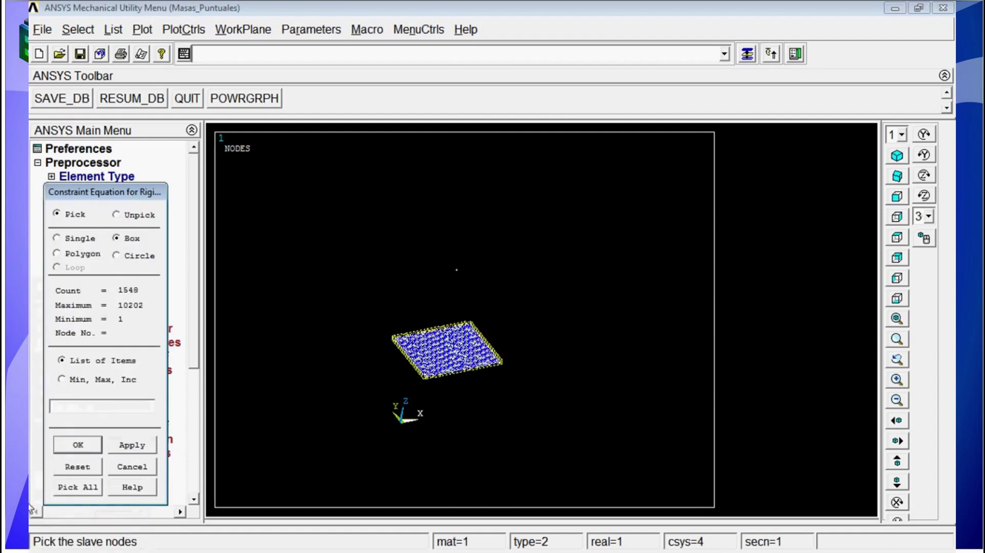
pyautogui.click(78, 445)
pyautogui.click(656, 240)
pyautogui.click(621, 267)
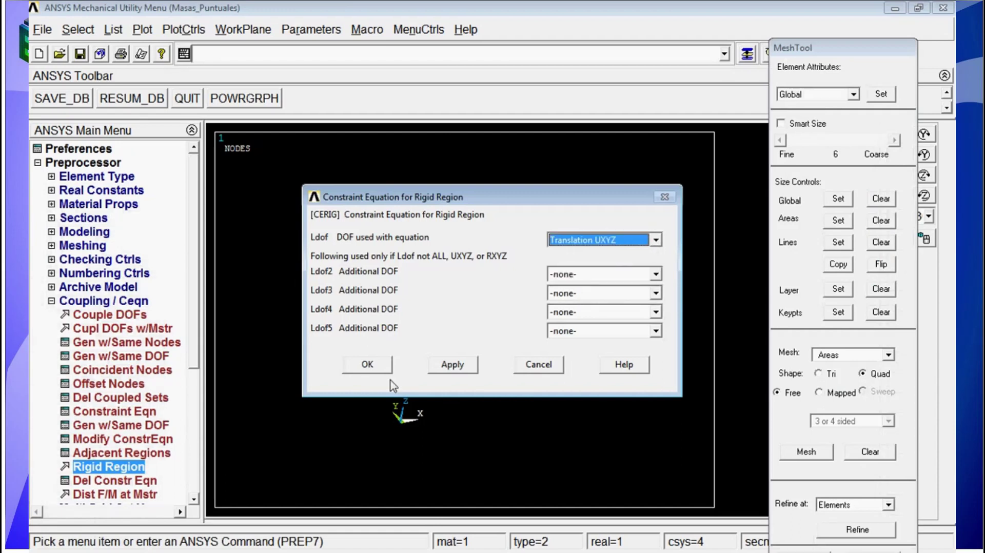
pyautogui.click(379, 367)
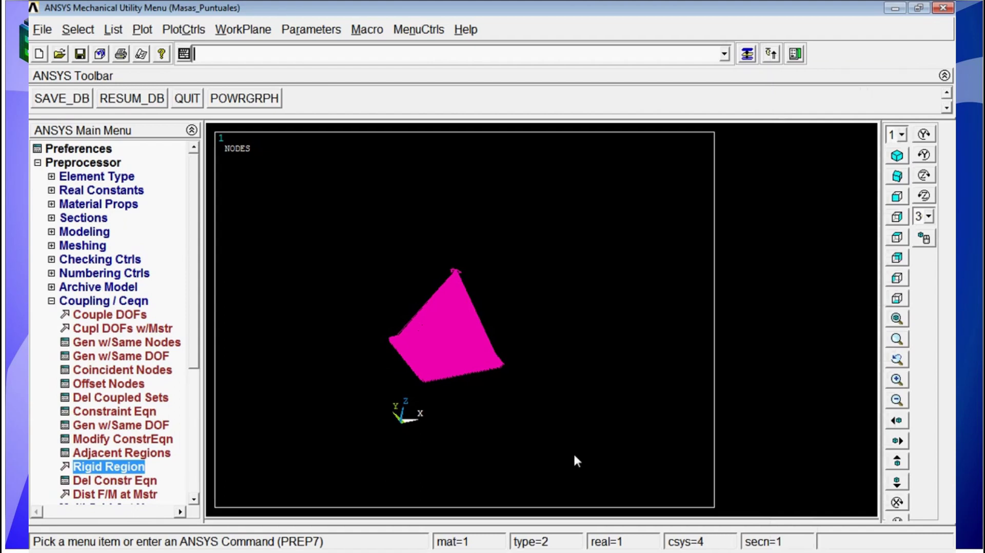
# Reselect all entities with ALLSEL and plot the elements together with the rigid region's constraint equations
pyautogui.write('alslel')
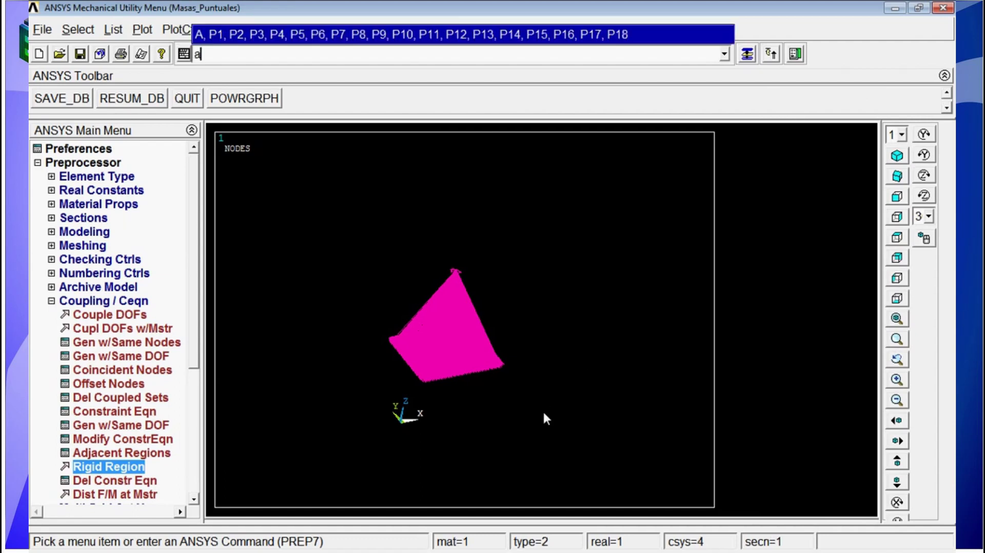
pyautogui.press('Return')
pyautogui.press('Return')
pyautogui.write('allsel')
pyautogui.press('Return')
pyautogui.write('eplot')
pyautogui.press('Return')
pyautogui.moveTo(461, 352)
pyautogui.keyDown('ctrl'); pyautogui.mouseDown(button='right')
pyautogui.moveTo(432, 297)
pyautogui.moveTo(462, 310)
pyautogui.mouseUp(button='right'); pyautogui.keyUp('ctrl')
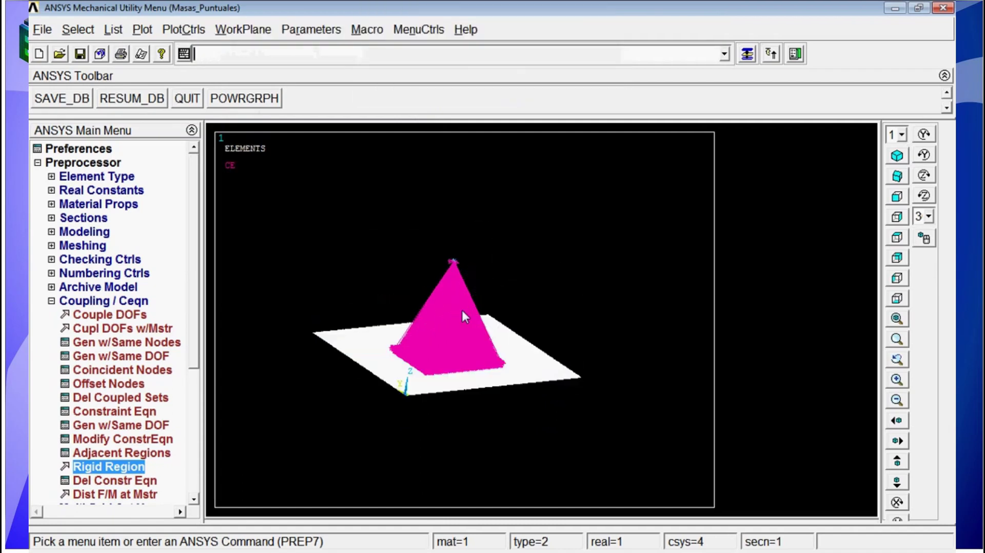
pyautogui.keyDown('ctrl'); pyautogui.moveTo(460, 312); pyautogui.dragTo(463, 346, button='right'); pyautogui.keyUp('ctrl')
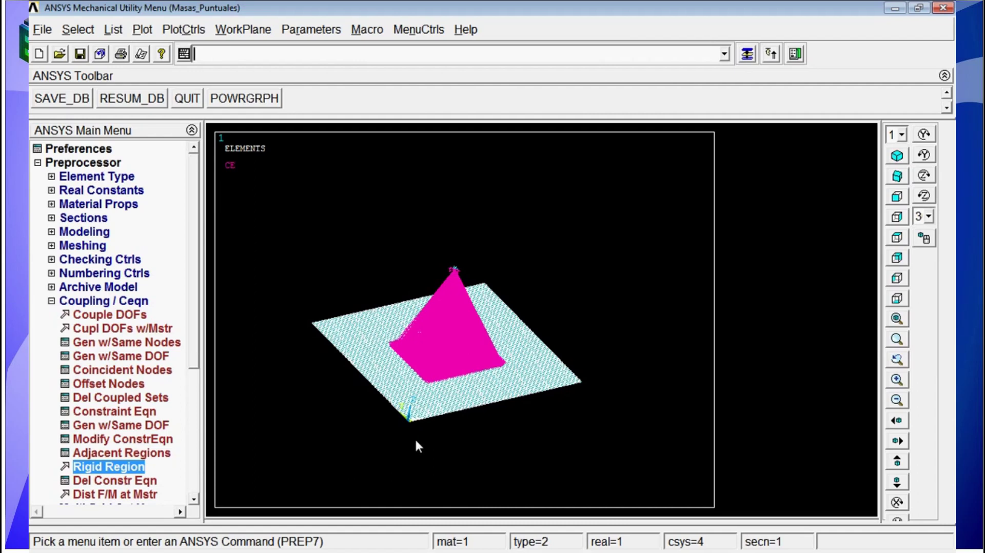
# Constrain All DOF with a value of 0 at the plate's four corner keypoints using the DK,P command
pyautogui.write('kd,p')
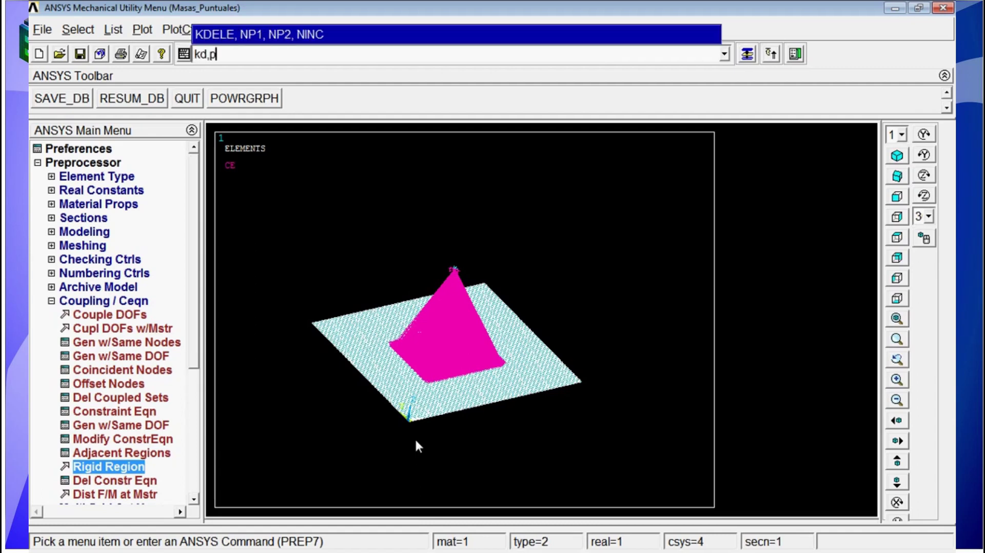
pyautogui.press('Return')
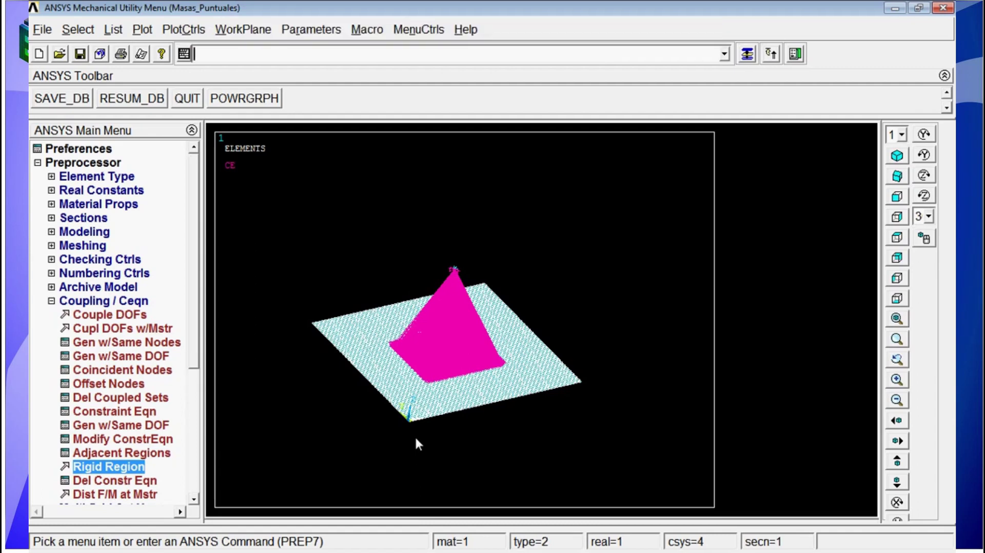
pyautogui.write('dk,p')
pyautogui.press('Return')
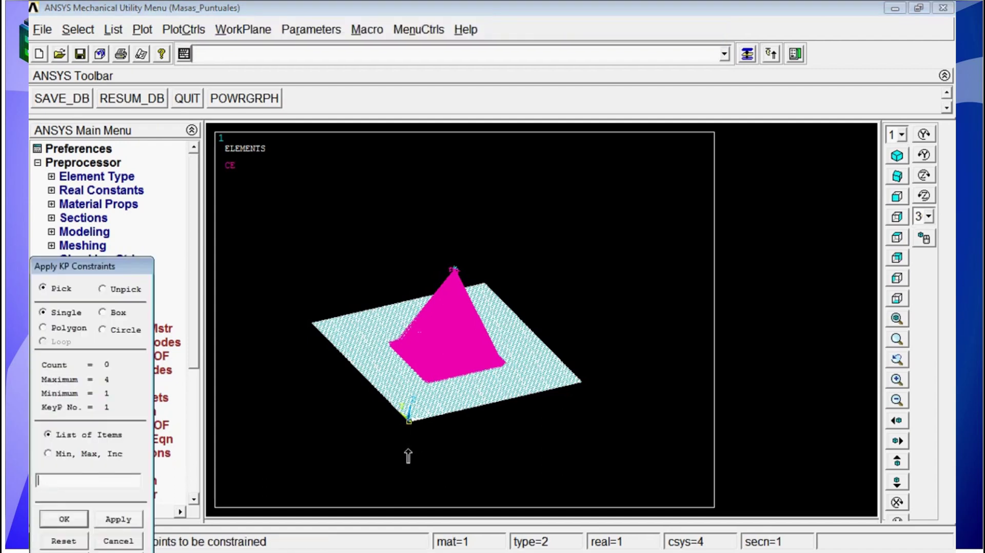
pyautogui.click(306, 330)
pyautogui.click(500, 275)
pyautogui.click(65, 519)
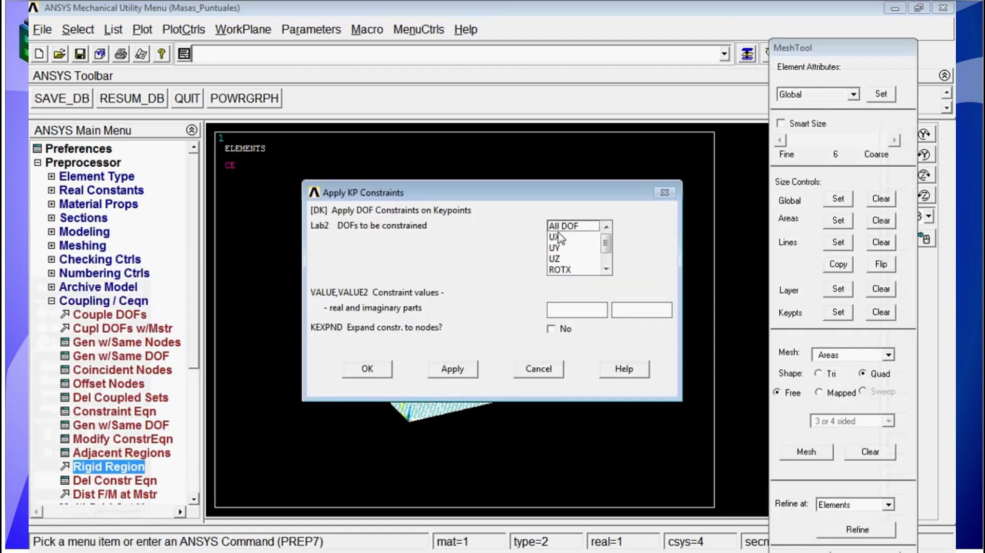
pyautogui.write('0')
pyautogui.click(367, 369)
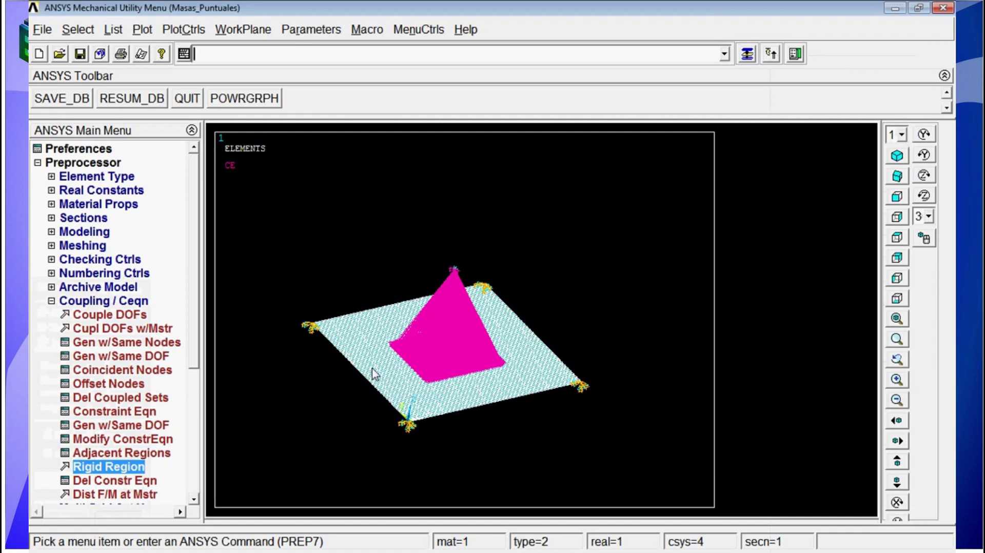
# Apply a gravity acceleration of 9.81 along the Z axis with the ACEL command
pyautogui.write('acel')
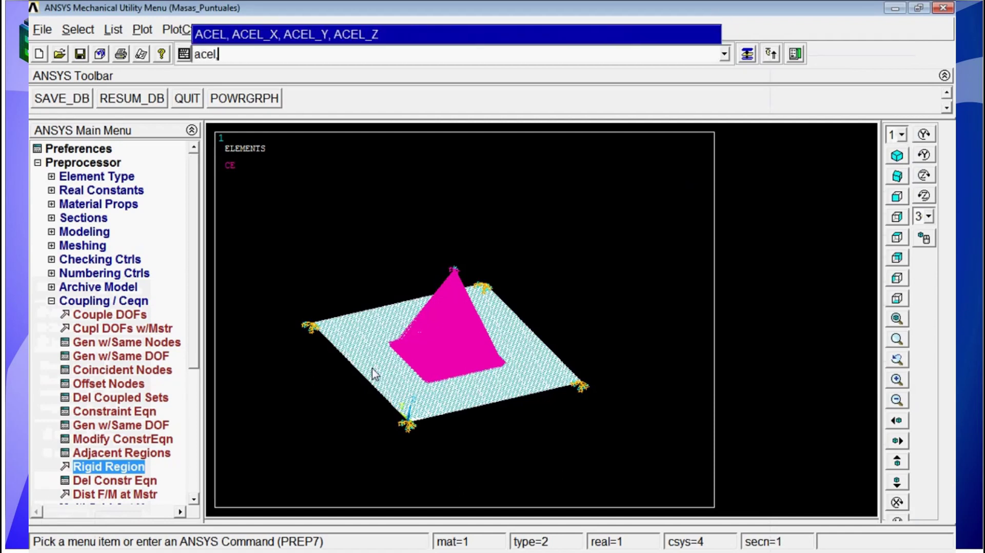
pyautogui.write(',,,9.81')
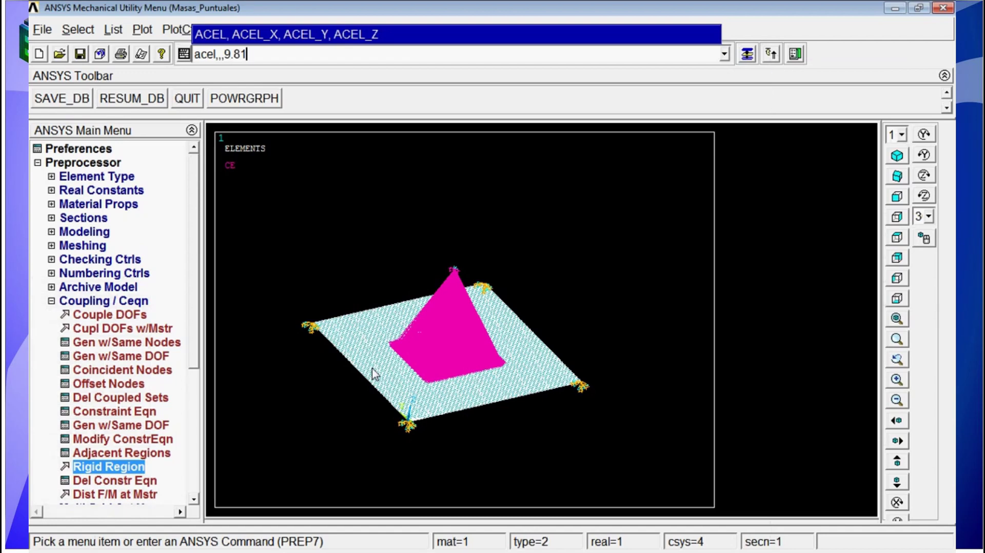
pyautogui.press('Return')
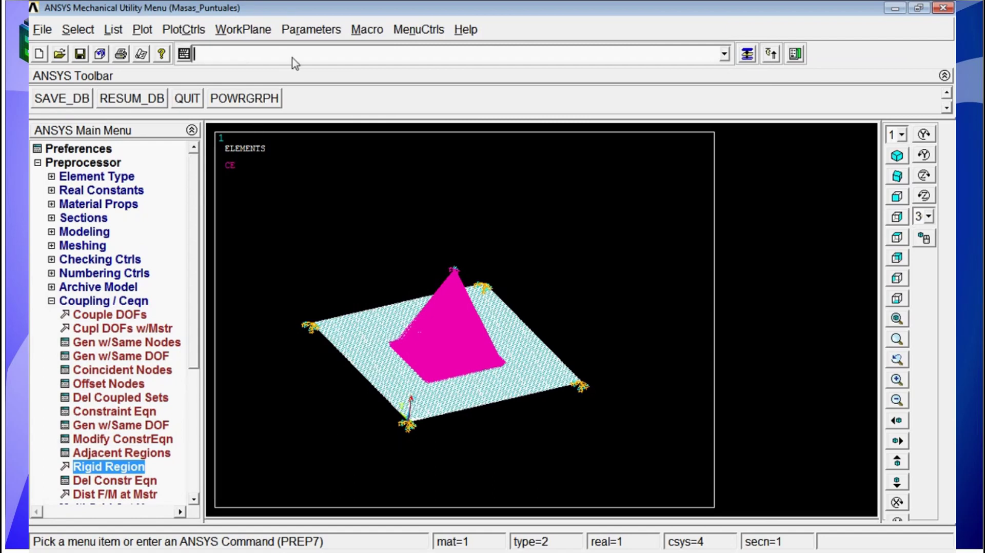
# Enter the solution processor with /SOLU, solve the model and dismiss the completion note
pyautogui.write('/solu')
pyautogui.press('Return')
pyautogui.write('solve')
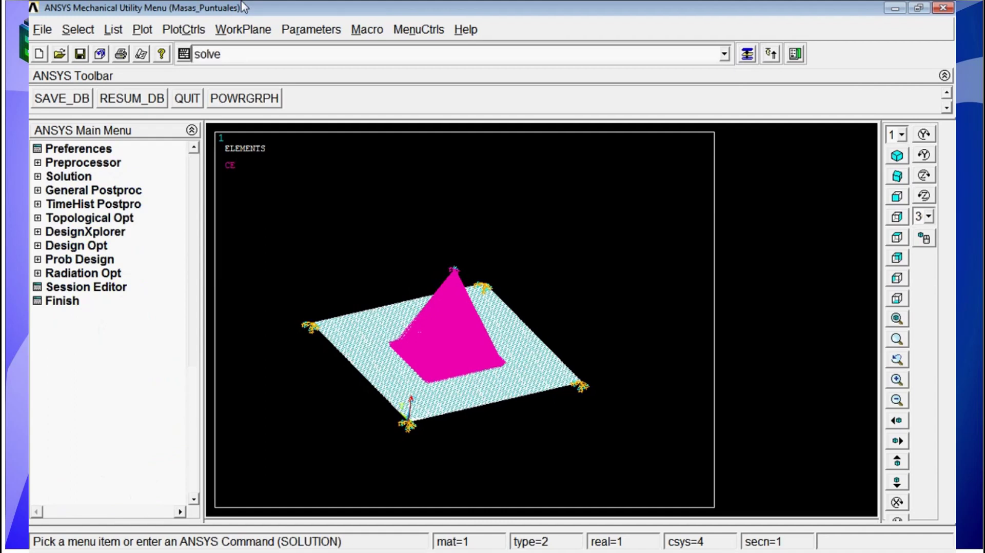
pyautogui.press('Return')
pyautogui.press('Return')
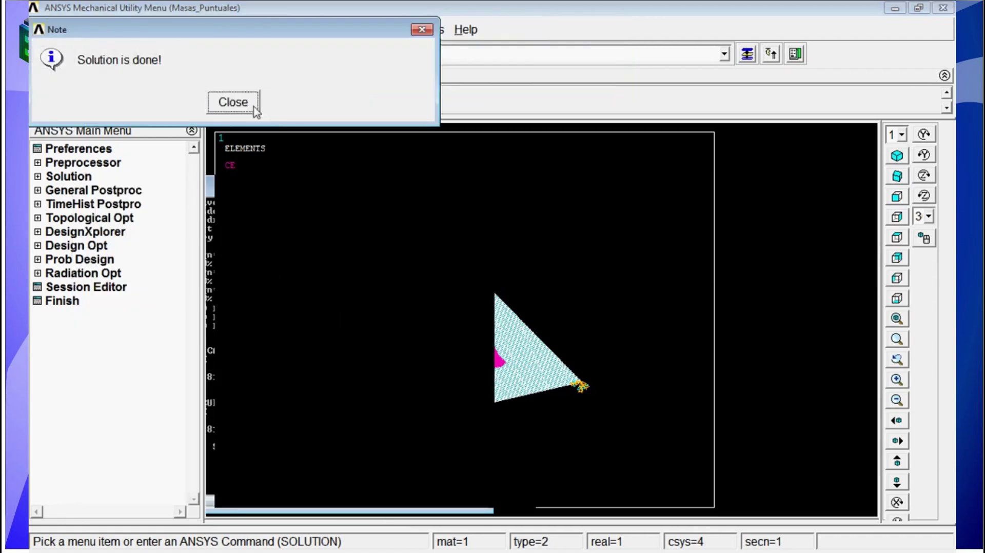
pyautogui.click(234, 102)
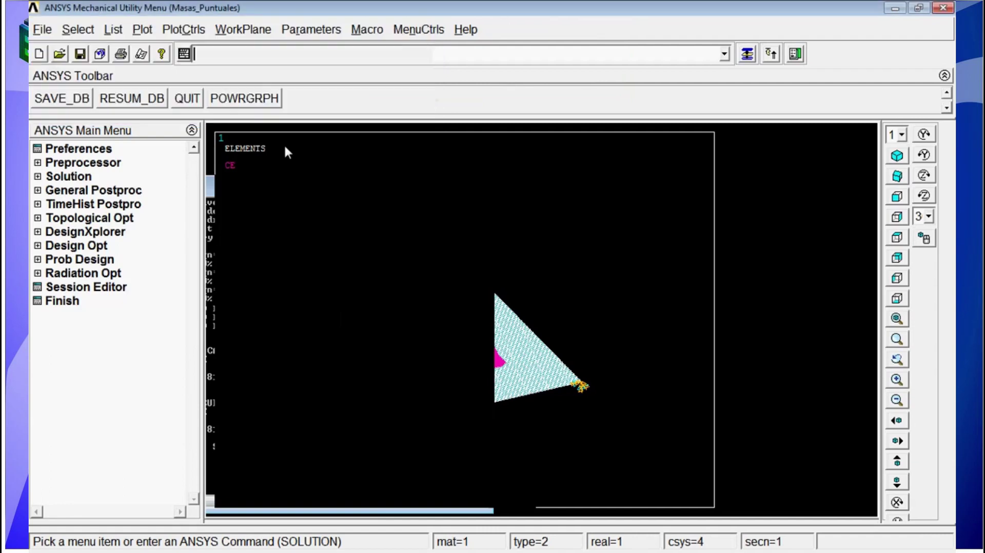
# Read the last set of results in the general postprocessor
pyautogui.click(100, 191)
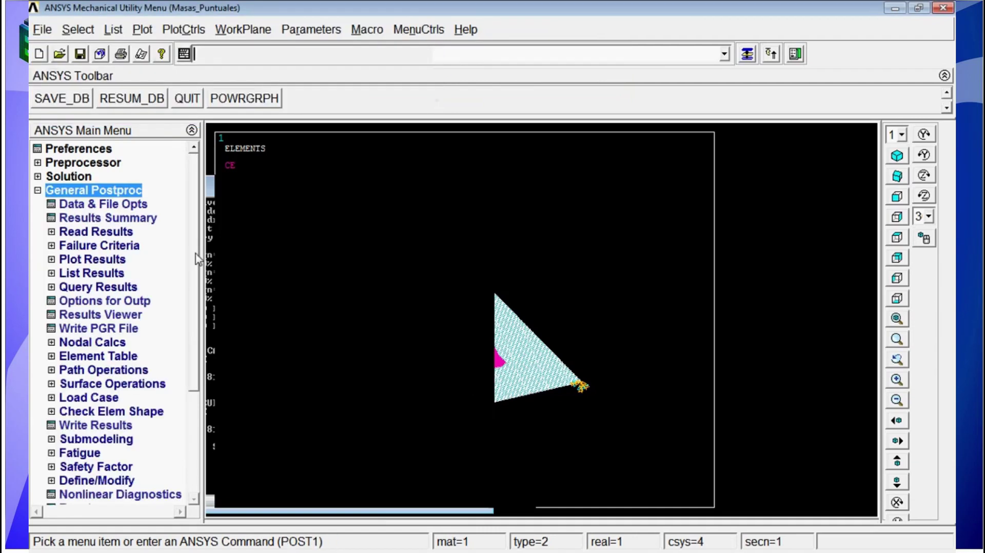
pyautogui.click(109, 230)
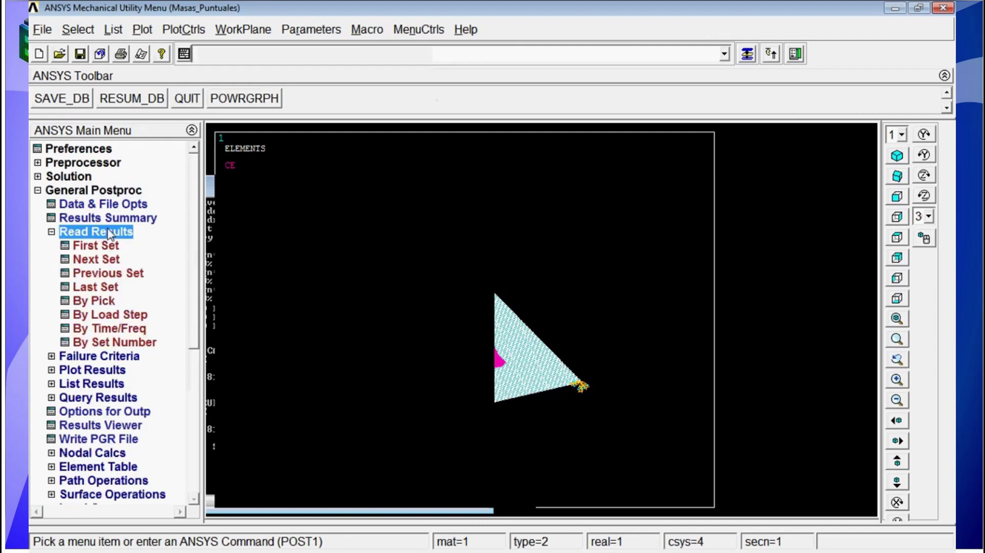
pyautogui.click(98, 288)
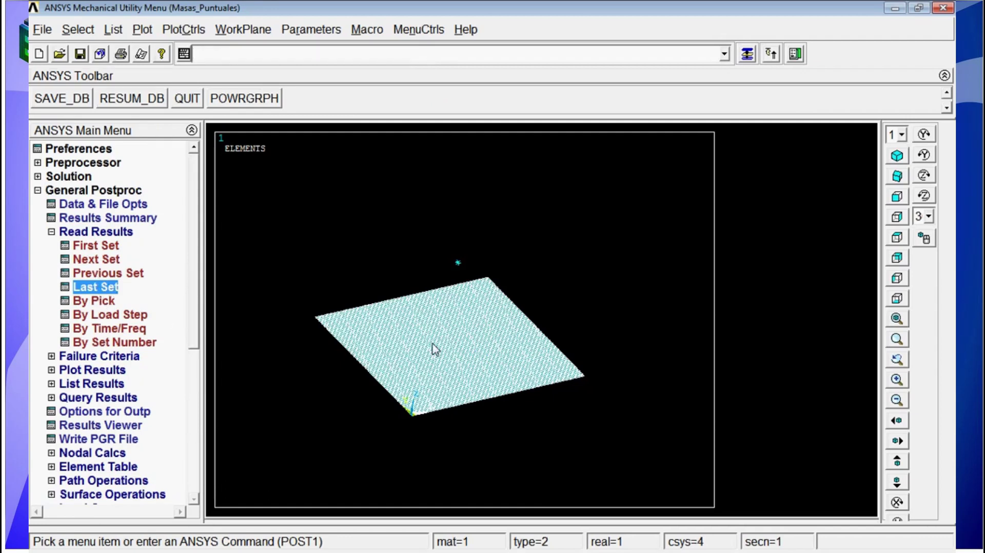
# Plot the total nodal displacement contour with PLNSOL,U,SUM and inspect the plate's deflected shape from several angles
pyautogui.write('plnsol')
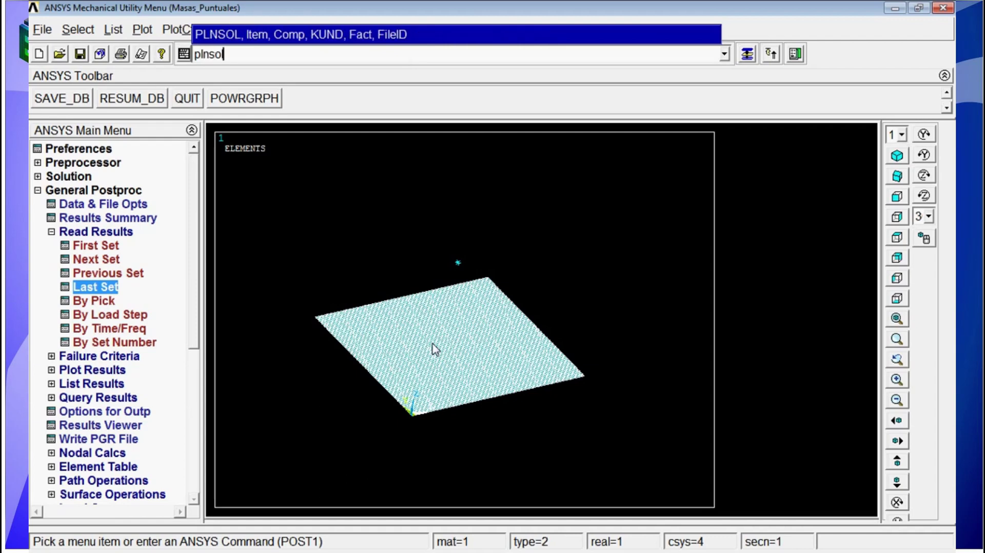
pyautogui.write(',u,sum')
pyautogui.press('Return')
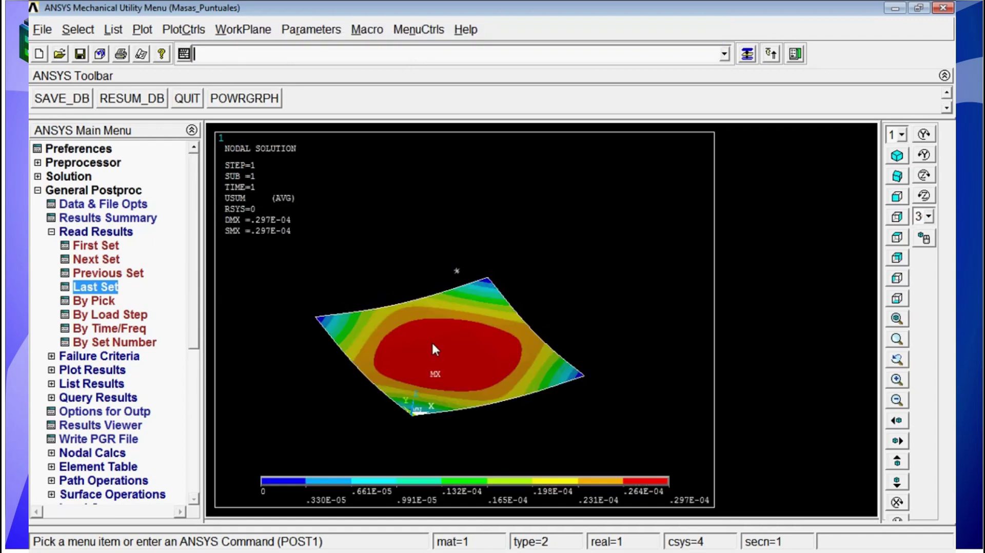
pyautogui.keyDown('ctrl'); pyautogui.moveTo(467, 354); pyautogui.dragTo(458, 310, button='right'); pyautogui.keyUp('ctrl')
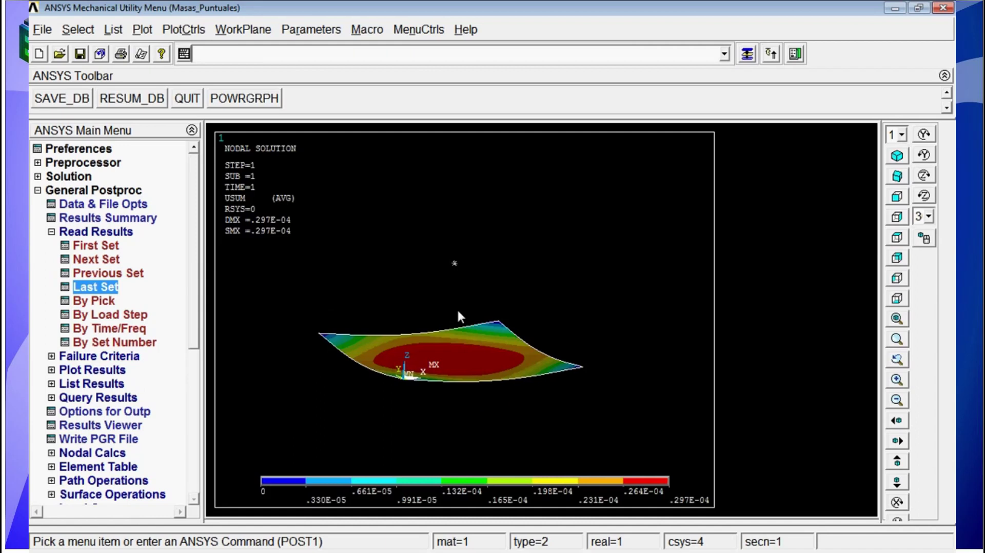
pyautogui.moveTo(458, 311)
pyautogui.keyDown('ctrl'); pyautogui.mouseDown(button='right')
pyautogui.moveTo(461, 373)
pyautogui.moveTo(455, 292)
pyautogui.moveTo(464, 313)
pyautogui.moveTo(441, 321)
pyautogui.mouseUp(button='right'); pyautogui.keyUp('ctrl')
pyautogui.keyDown('ctrl'); pyautogui.moveTo(442, 321); pyautogui.dragTo(482, 373); pyautogui.keyUp('ctrl')
pyautogui.keyDown('ctrl'); pyautogui.moveTo(482, 373); pyautogui.dragTo(490, 356, button='right'); pyautogui.keyUp('ctrl')
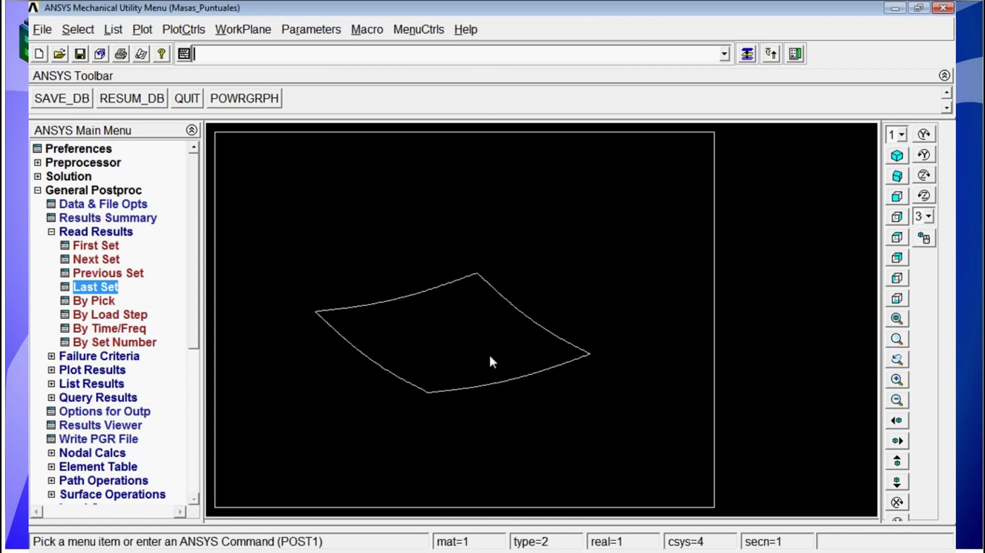
# Plot the von Mises equivalent stress contour of the plate with PLNSOL,S,EQV
pyautogui.write('plnd')
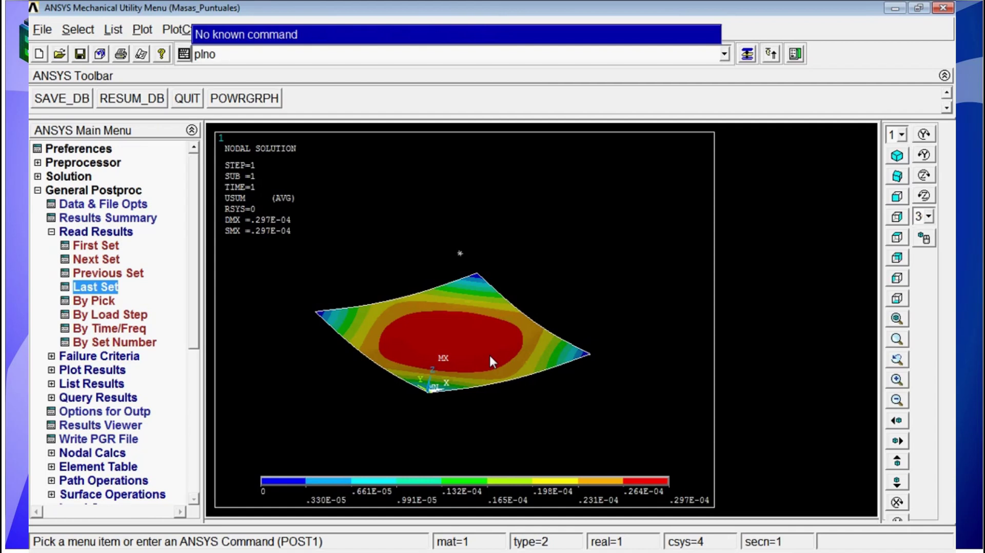
pyautogui.press('BackSpace')
pyautogui.write('sol,s,eqv')
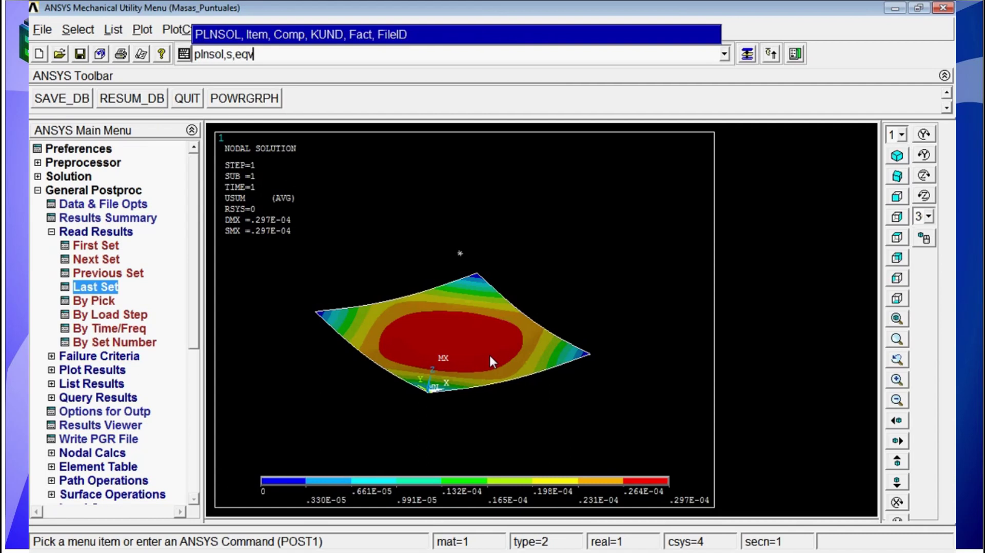
pyautogui.press('Return')
pyautogui.moveTo(490, 355)
pyautogui.keyDown('ctrl'); pyautogui.mouseDown(button='right')
pyautogui.moveTo(474, 365)
pyautogui.moveTo(486, 373)
pyautogui.mouseUp(button='right'); pyautogui.keyUp('ctrl')
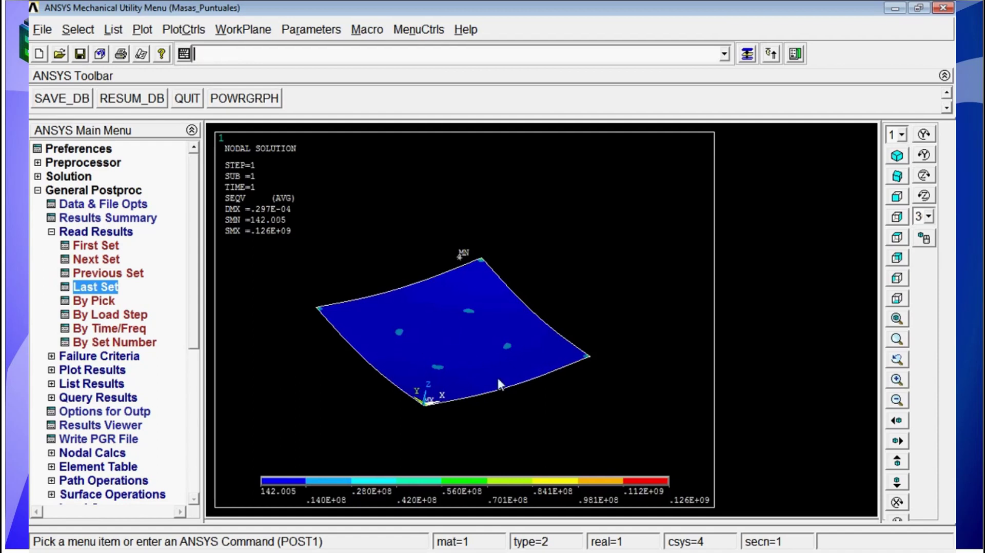
pyautogui.keyDown('ctrl'); pyautogui.moveTo(448, 336); pyautogui.dragTo(493, 373, button='right'); pyautogui.keyUp('ctrl')
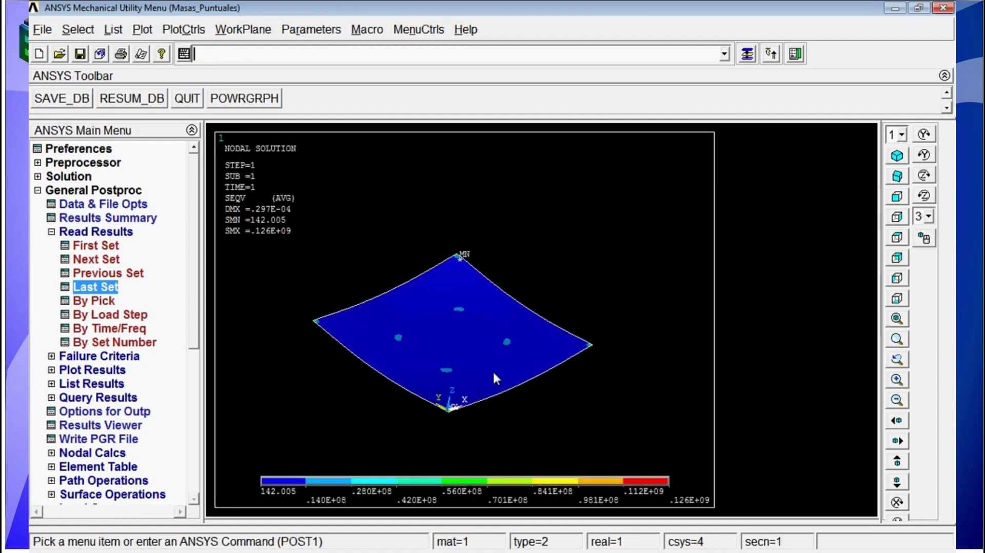
# Plot the total displacement as vectors on the plate and the mass node with PLVECT,U,SUM
pyautogui.write('pl')
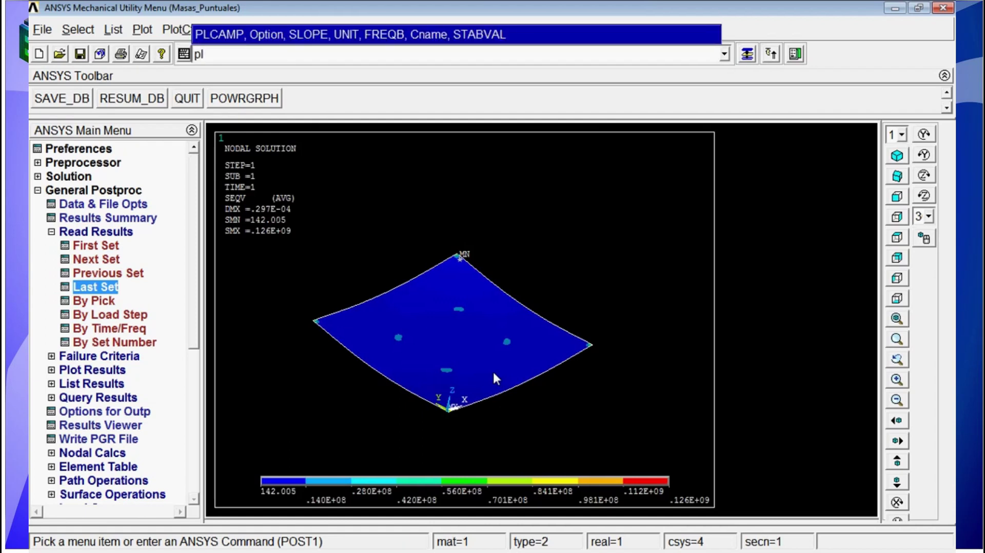
pyautogui.write('vect')
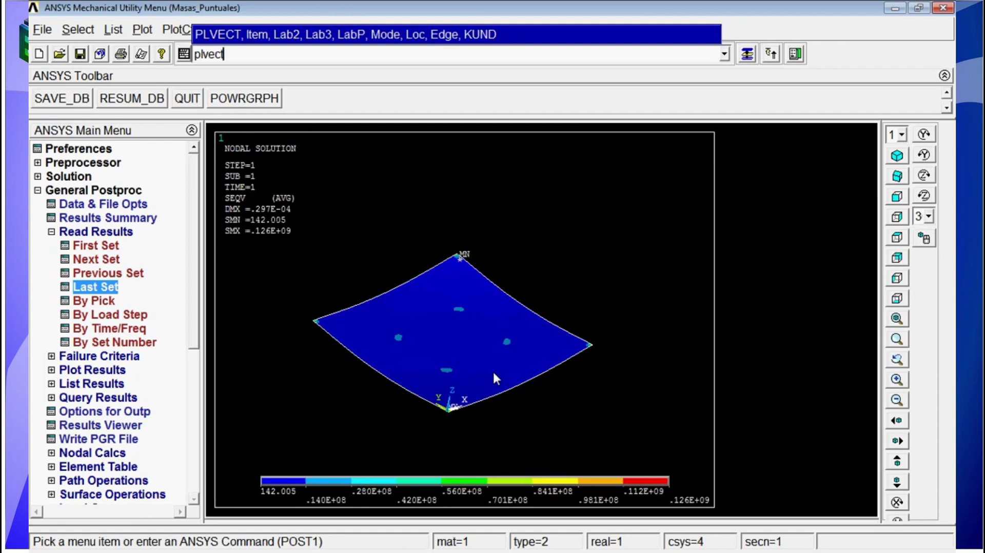
pyautogui.write(',u,sum')
pyautogui.press('Return')
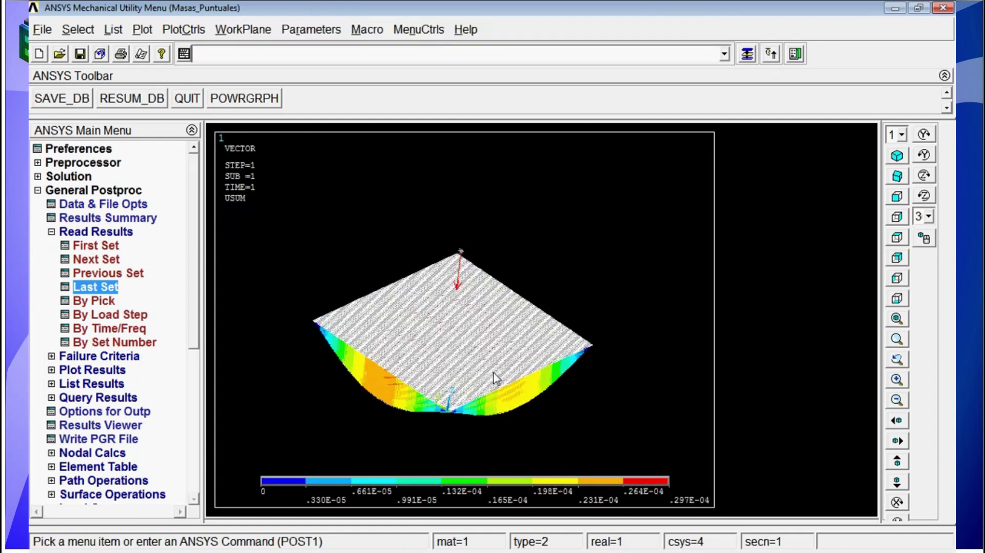
# Examine the displacement vectors at the mass node and along the plate's edges from the side and up close
pyautogui.keyDown('ctrl'); pyautogui.moveTo(493, 373); pyautogui.dragTo(507, 309, button='right'); pyautogui.keyUp('ctrl')
pyautogui.keyDown('ctrl'); pyautogui.moveTo(524, 362); pyautogui.dragTo(448, 409, button='right'); pyautogui.keyUp('ctrl')
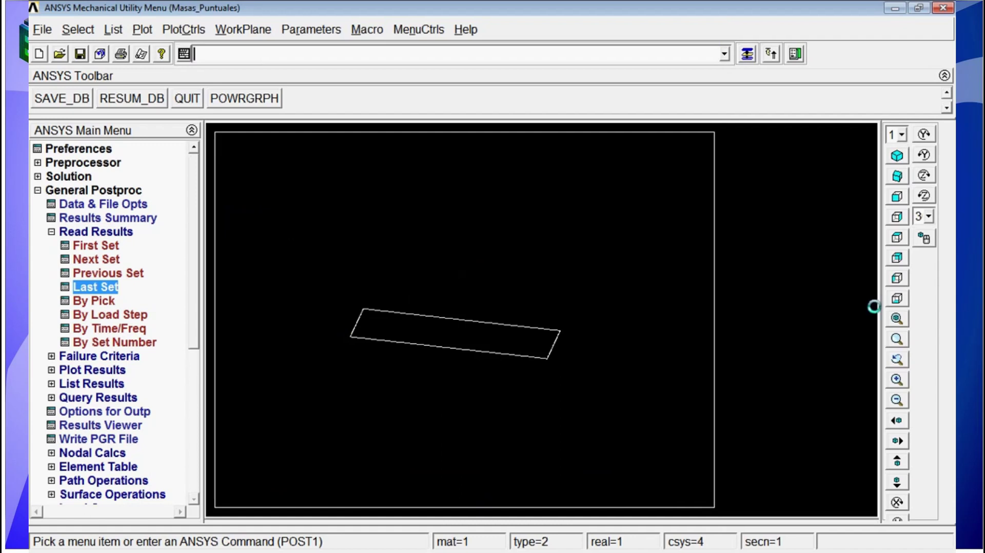
pyautogui.click(897, 340)
pyautogui.click(456, 353)
pyautogui.click(454, 326)
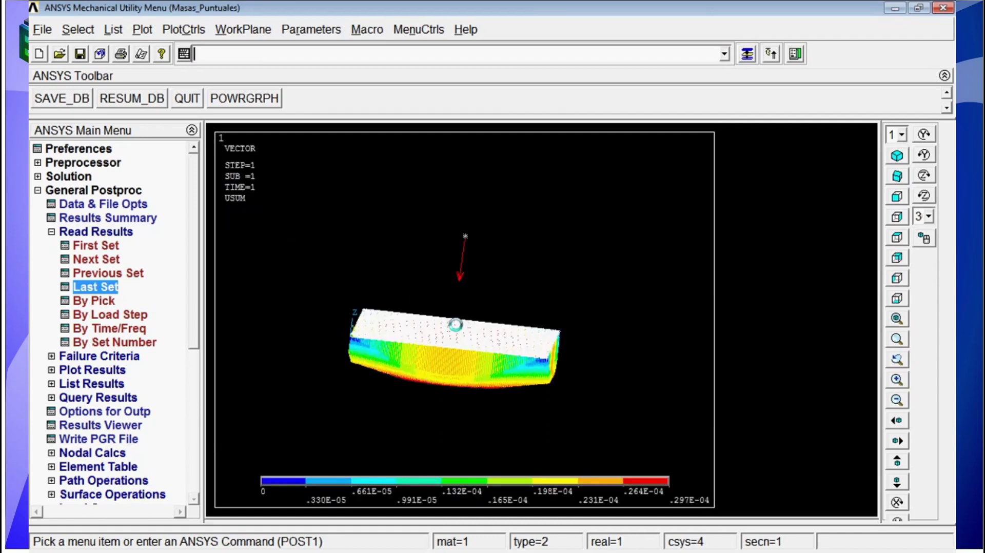
pyautogui.keyDown('ctrl'); pyautogui.moveTo(464, 312); pyautogui.dragTo(524, 378, button='right'); pyautogui.keyUp('ctrl')
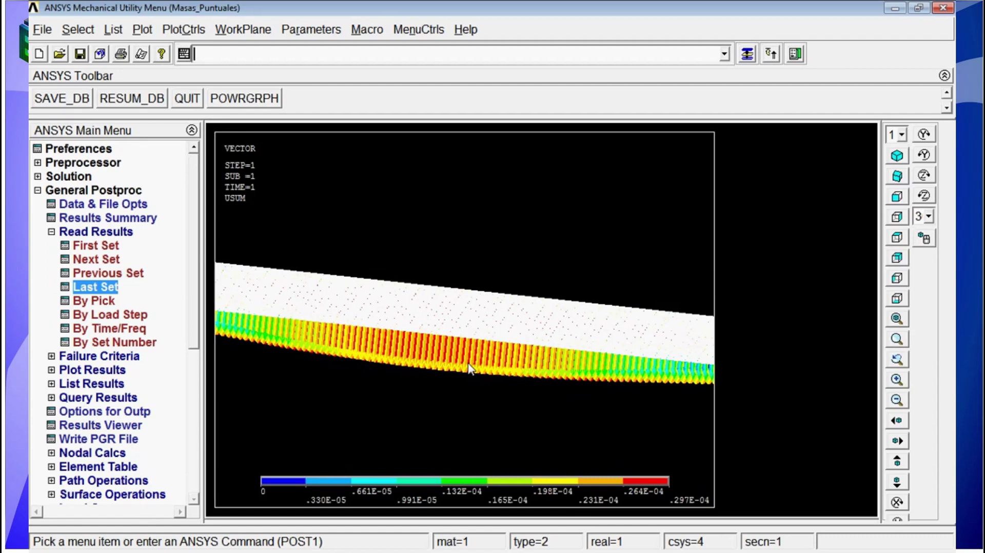
pyautogui.keyDown('ctrl'); pyautogui.moveTo(505, 359); pyautogui.dragTo(457, 367, button='right'); pyautogui.keyUp('ctrl')
pyautogui.scroll(-3, 458, 367)
pyautogui.keyDown('ctrl'); pyautogui.moveTo(564, 349); pyautogui.dragTo(403, 450); pyautogui.keyUp('ctrl')
# Reselect all entities with ALLSEL and plot the plate and mass elements with EPLOT
pyautogui.write('allsel')
pyautogui.press('Return')
pyautogui.write('eplot')
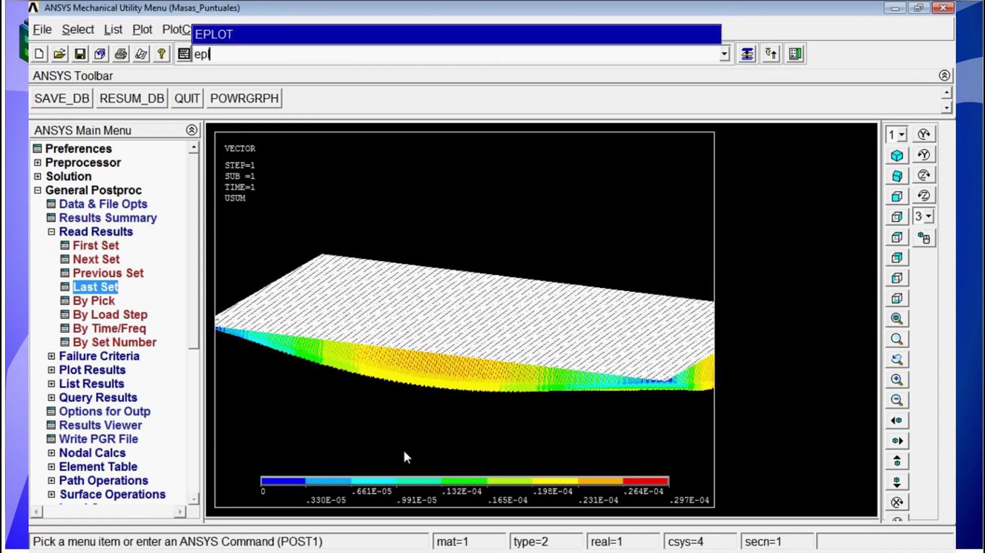
pyautogui.press('Return')
pyautogui.keyDown('ctrl'); pyautogui.moveTo(491, 361); pyautogui.dragTo(501, 340, button='right'); pyautogui.keyUp('ctrl')
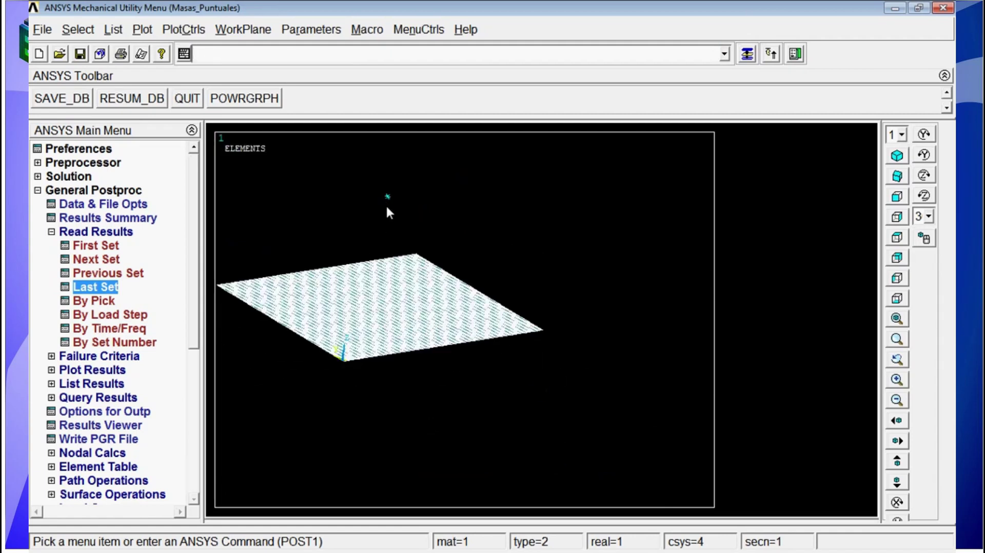
pyautogui.keyDown('ctrl'); pyautogui.moveTo(396, 308); pyautogui.dragTo(510, 367); pyautogui.keyUp('ctrl')
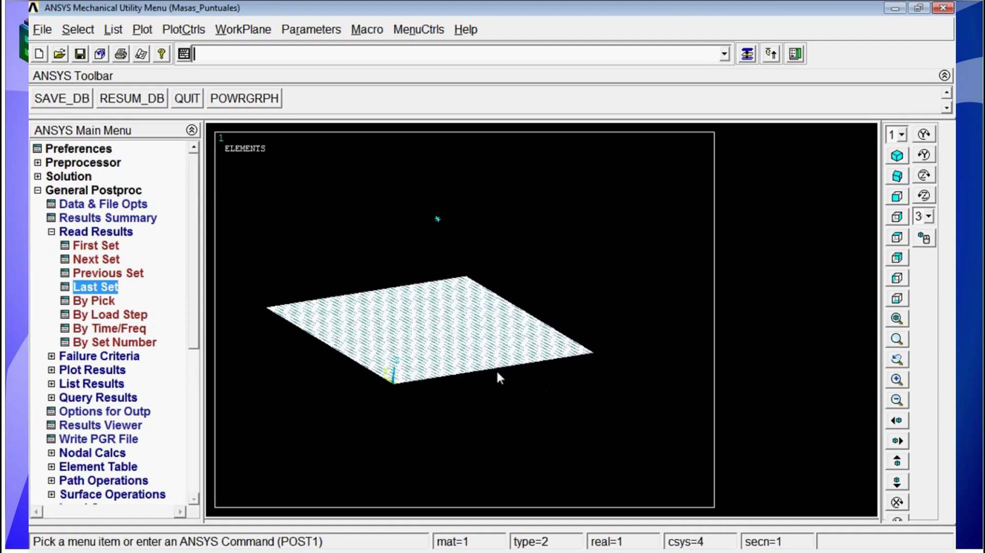
# End the analysis session with the /EXIT command
pyautogui.write('/exit')
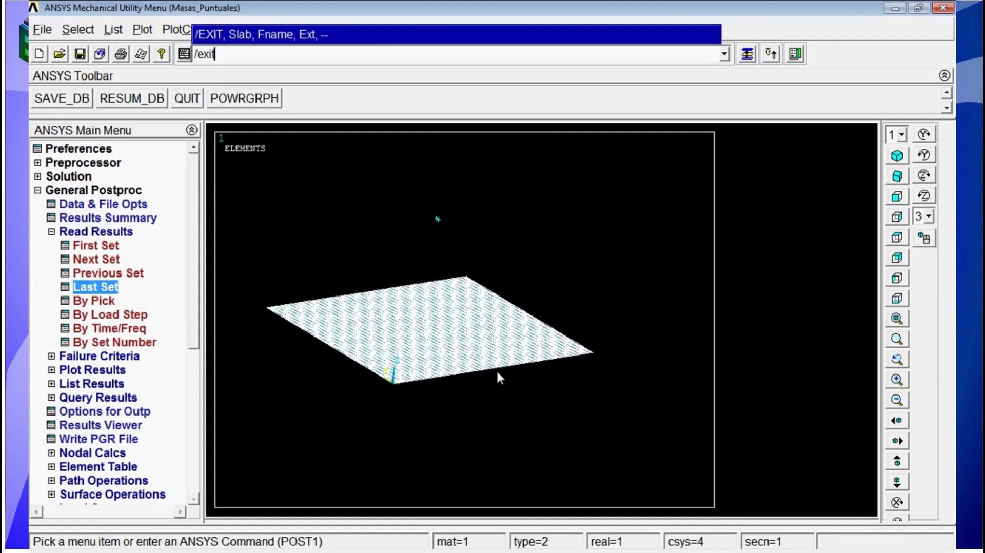
pyautogui.press('Return')
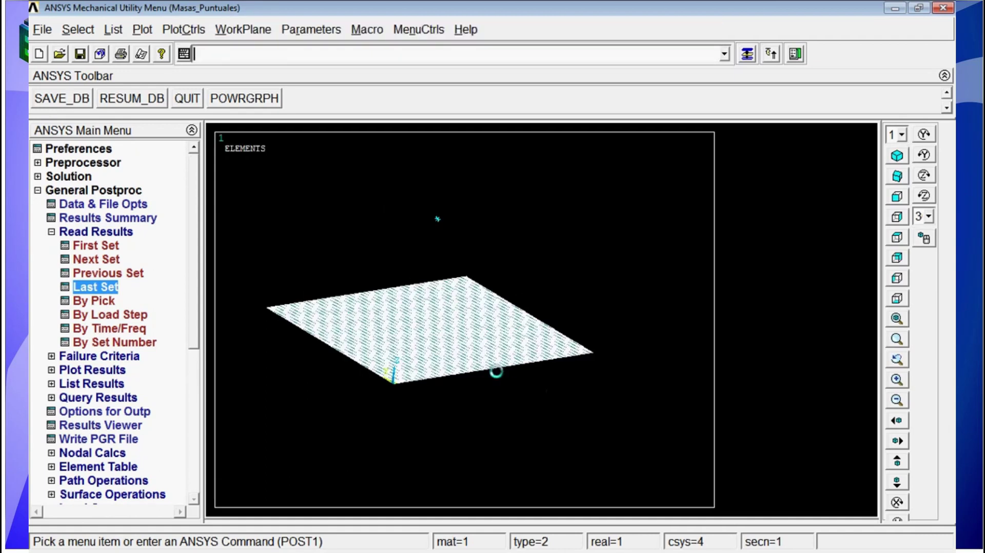